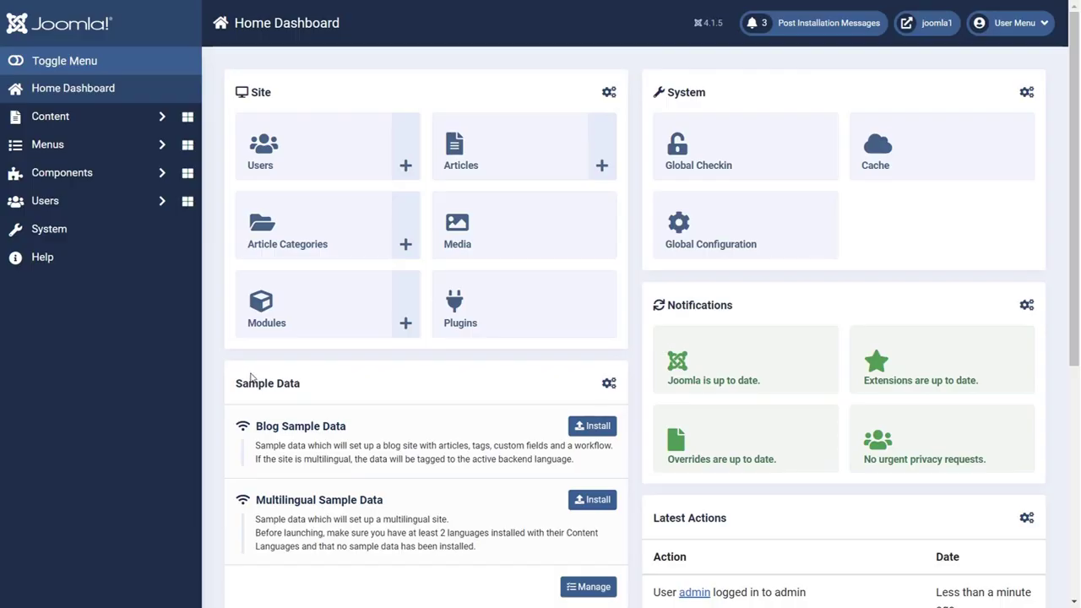
# Step: Search the web extension directory for 'saml' and install SAML SSO for Joomla
pyautogui.click(58, 229)
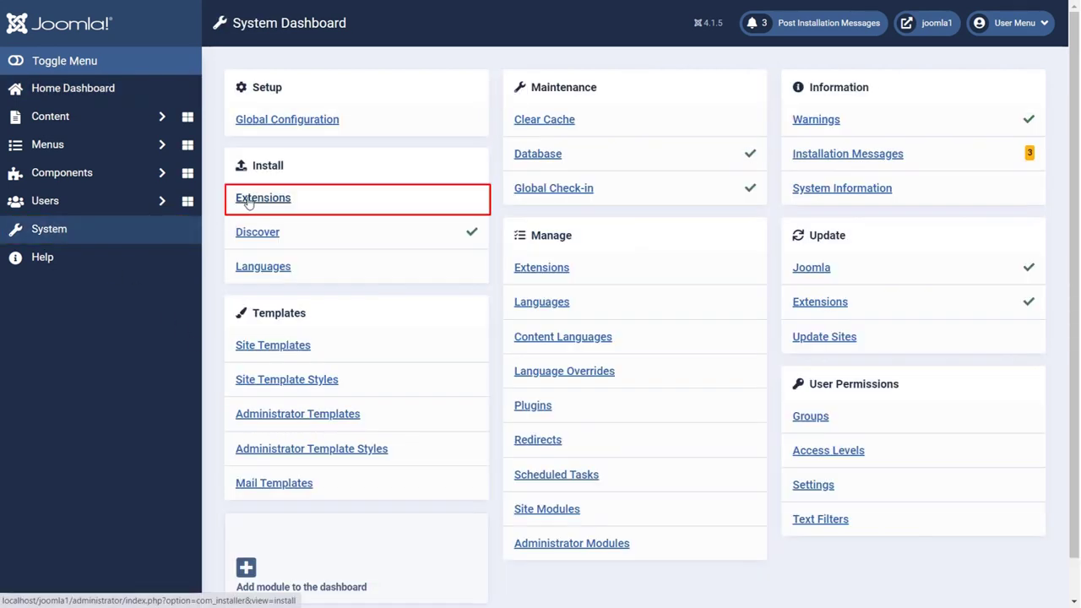
pyautogui.click(249, 201)
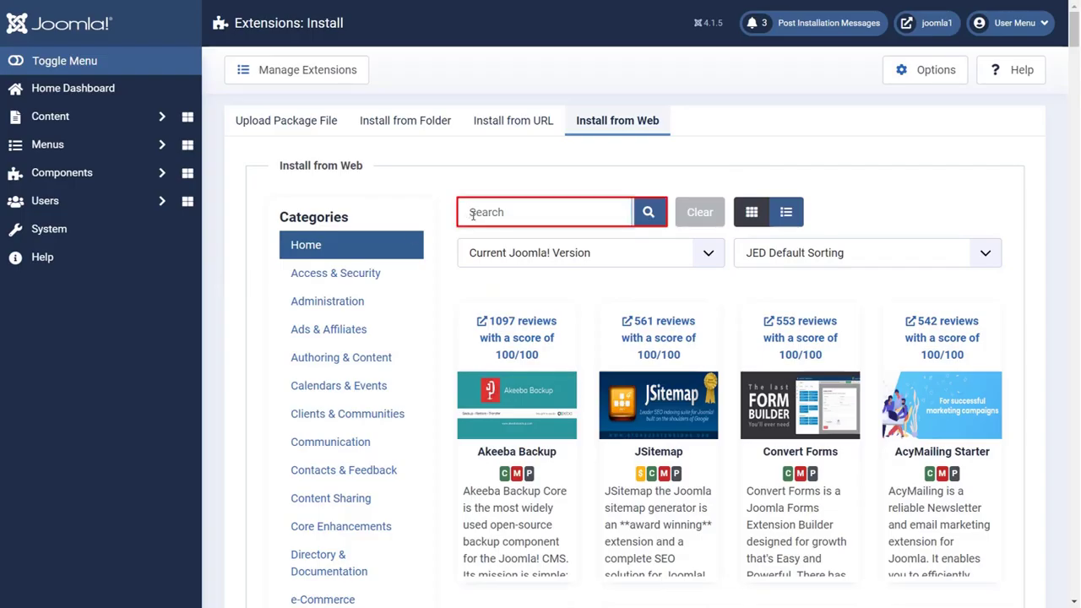
pyautogui.write('saml')
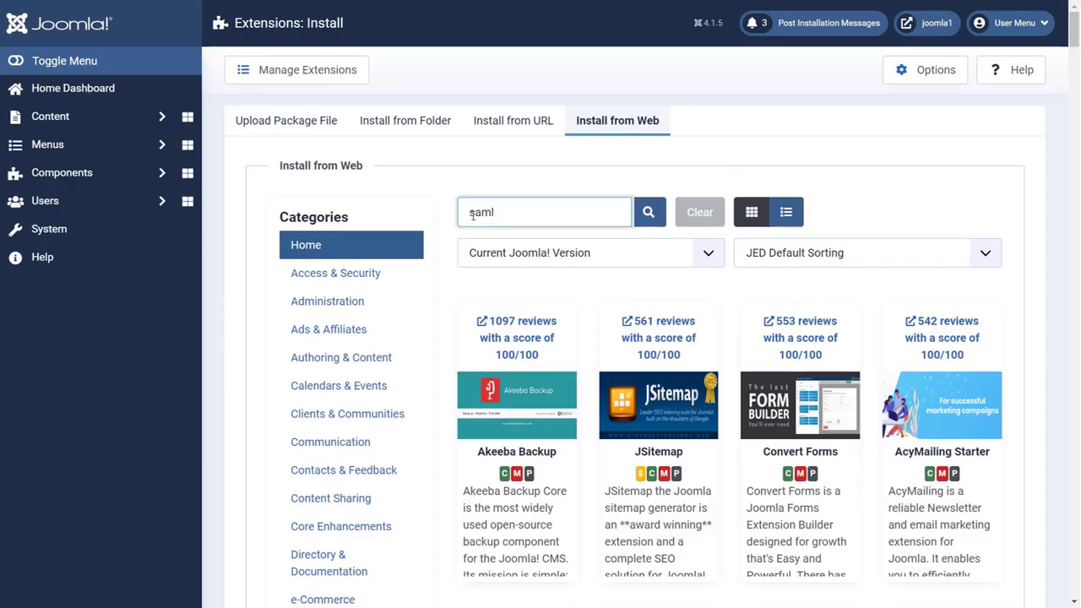
pyautogui.press('Return')
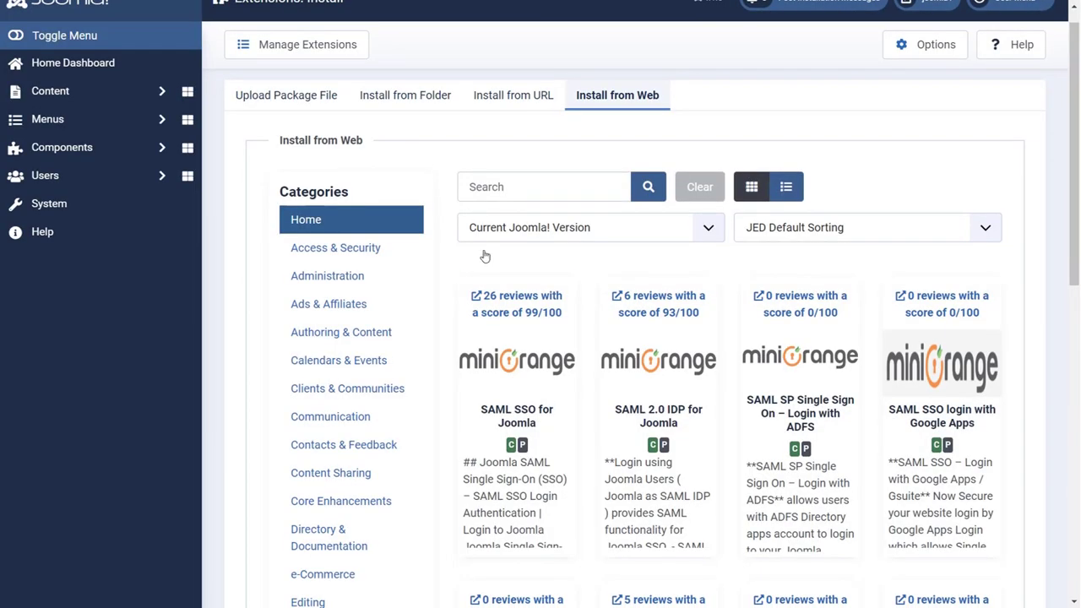
pyautogui.click(507, 411)
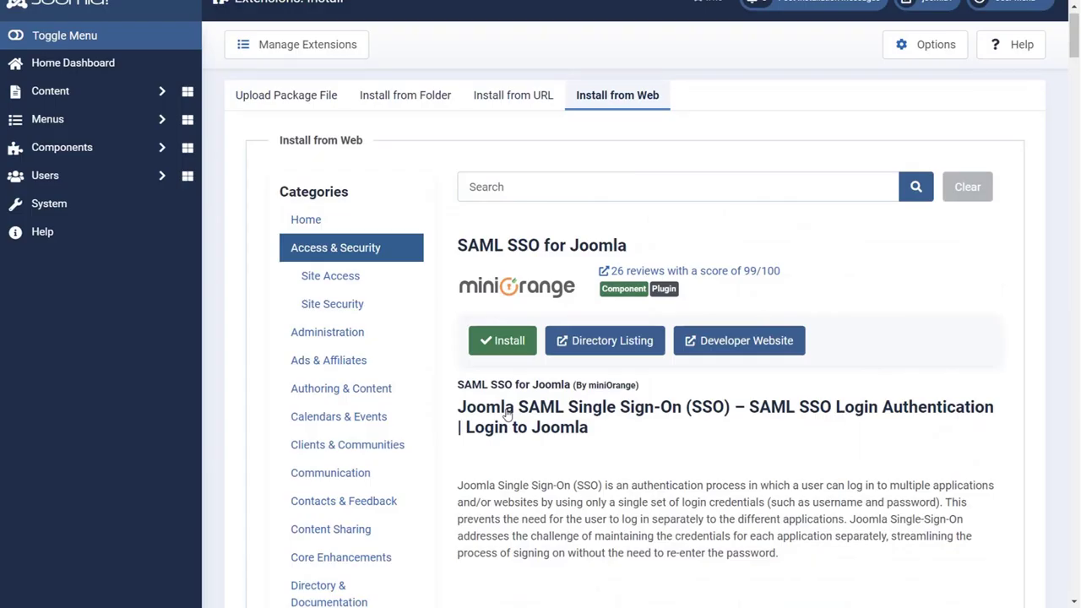
pyautogui.click(507, 340)
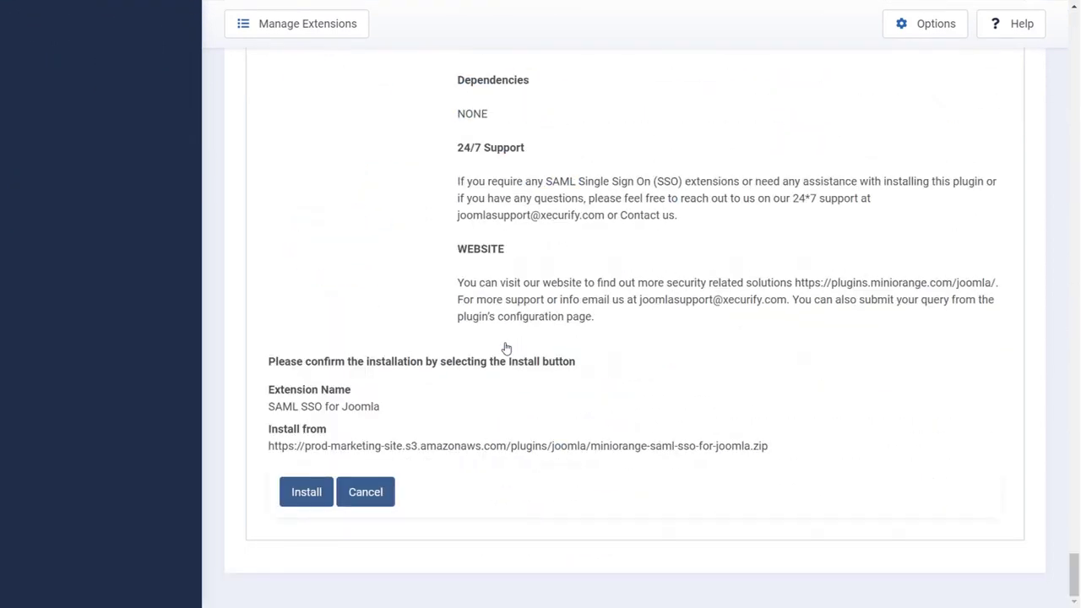
pyautogui.click(307, 495)
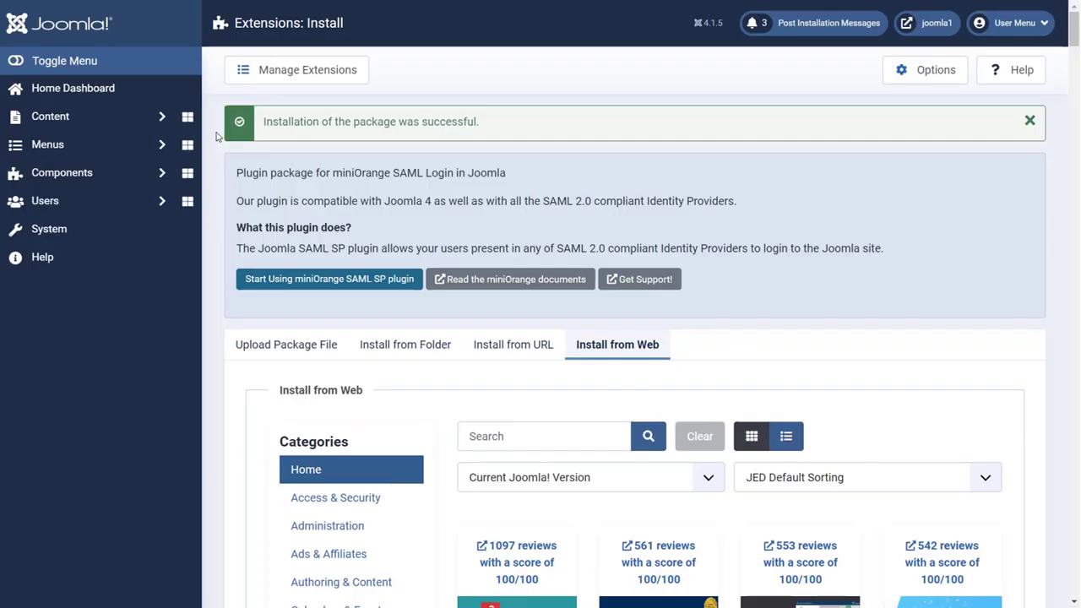
# Step: Go to the miniOrange SAML plugin's Service Provider Setup page under Components
pyautogui.click(141, 173)
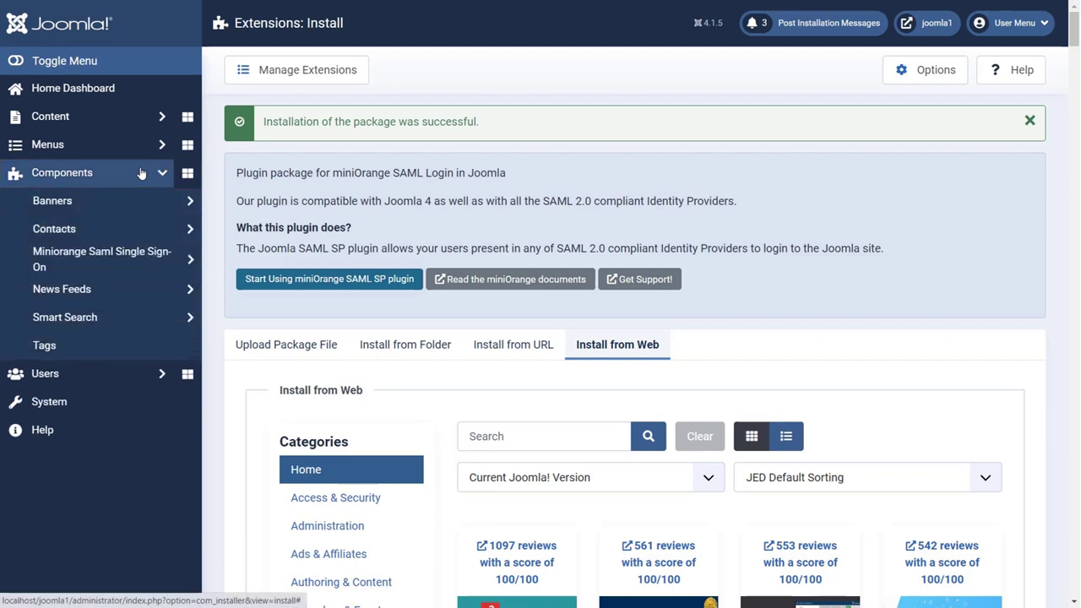
pyautogui.click(152, 267)
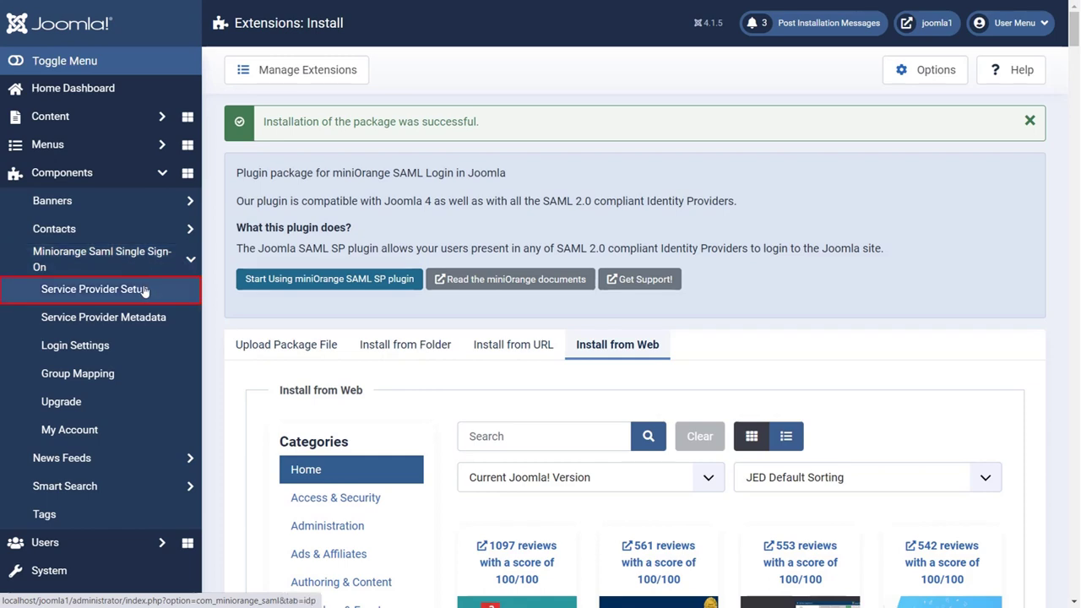
pyautogui.click(143, 290)
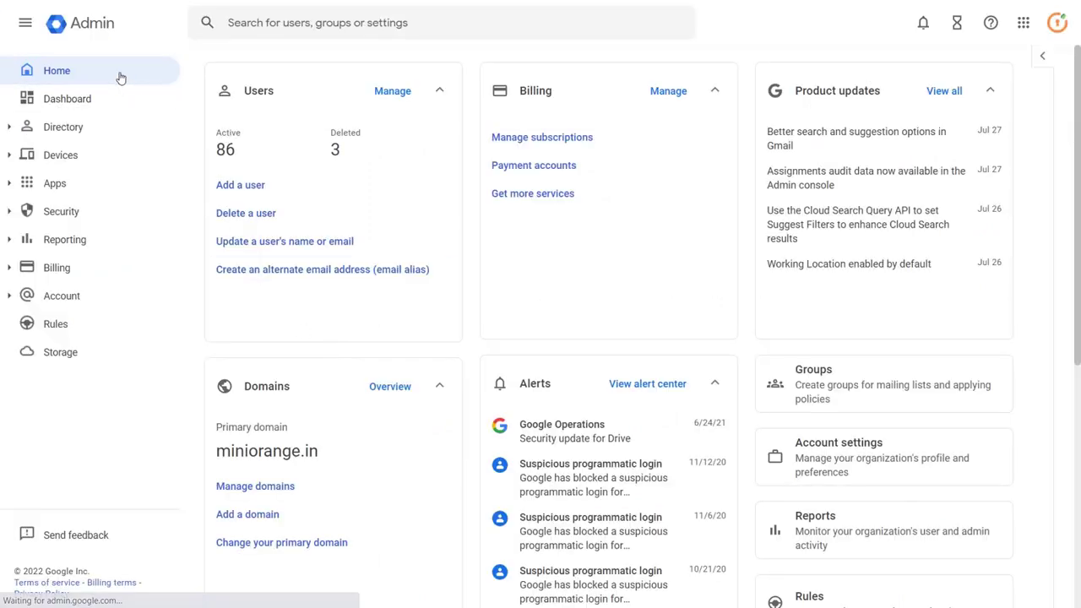
# Step: Go to Apps > Overview > Web and mobile apps and show the Add app options
pyautogui.click(73, 196)
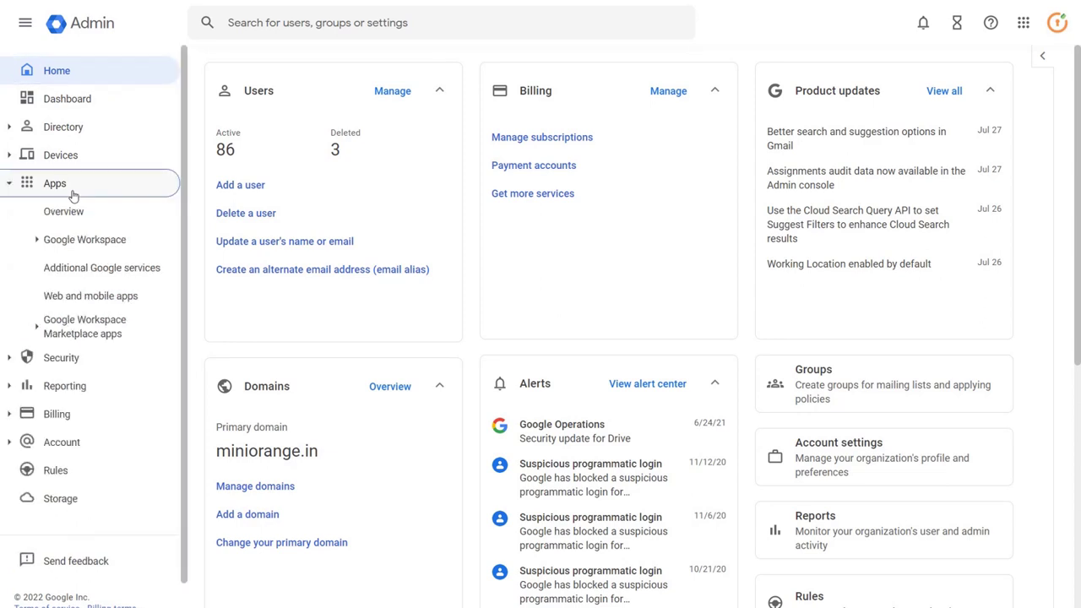
pyautogui.click(72, 211)
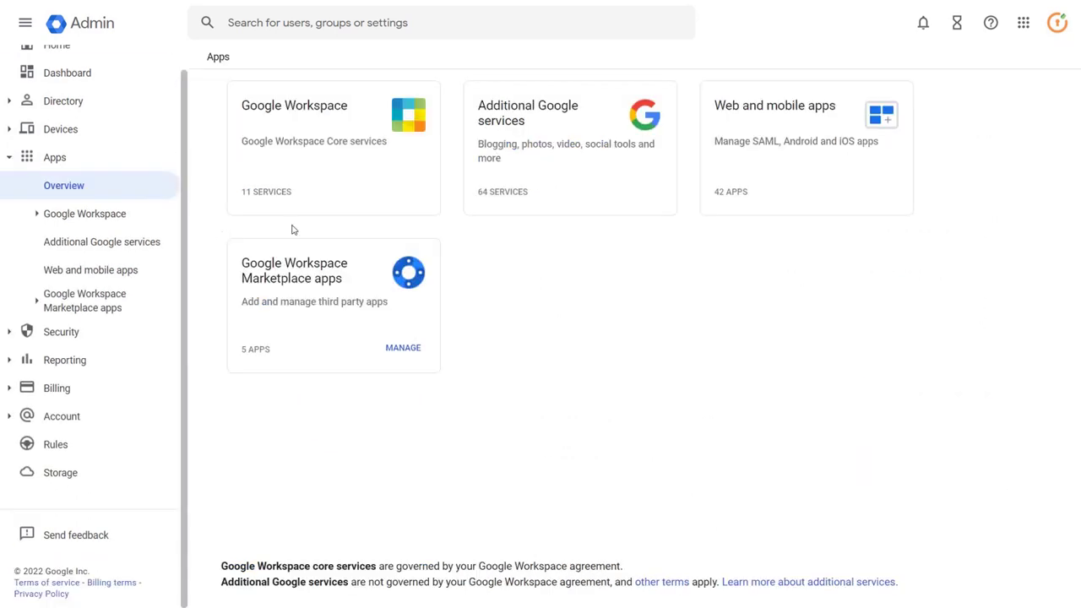
pyautogui.click(763, 111)
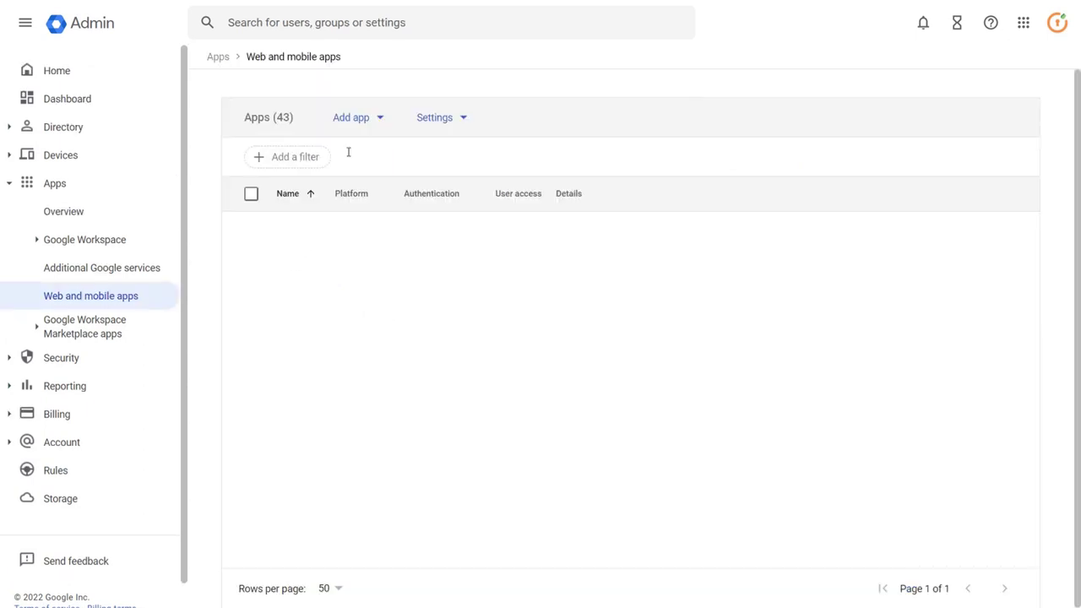
pyautogui.click(355, 123)
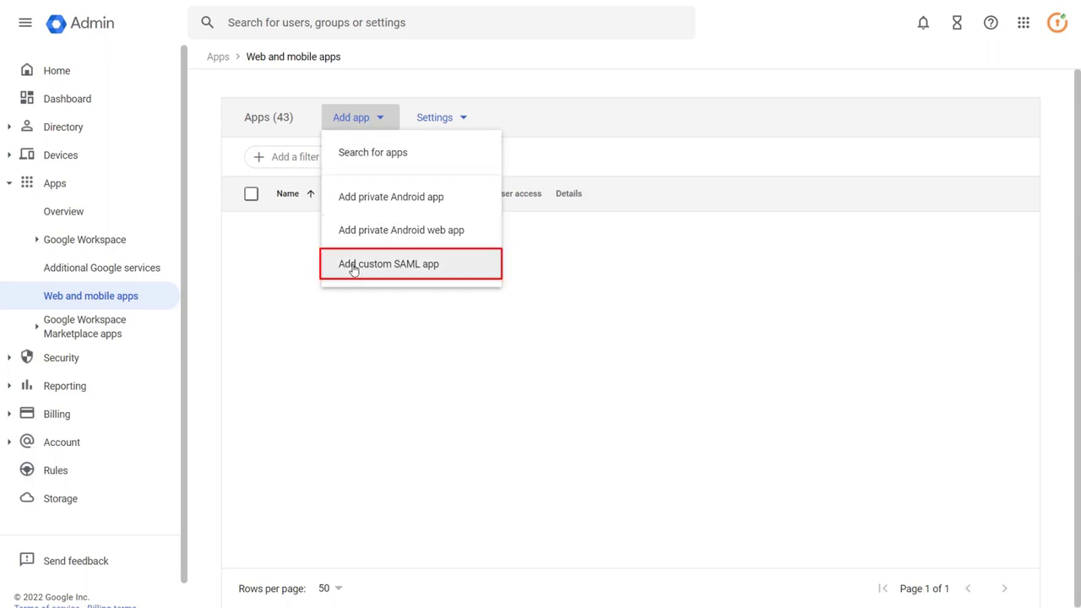
# Step: Start a custom SAML app named 'Jommla SAML' with description 'Testing'
pyautogui.click(353, 267)
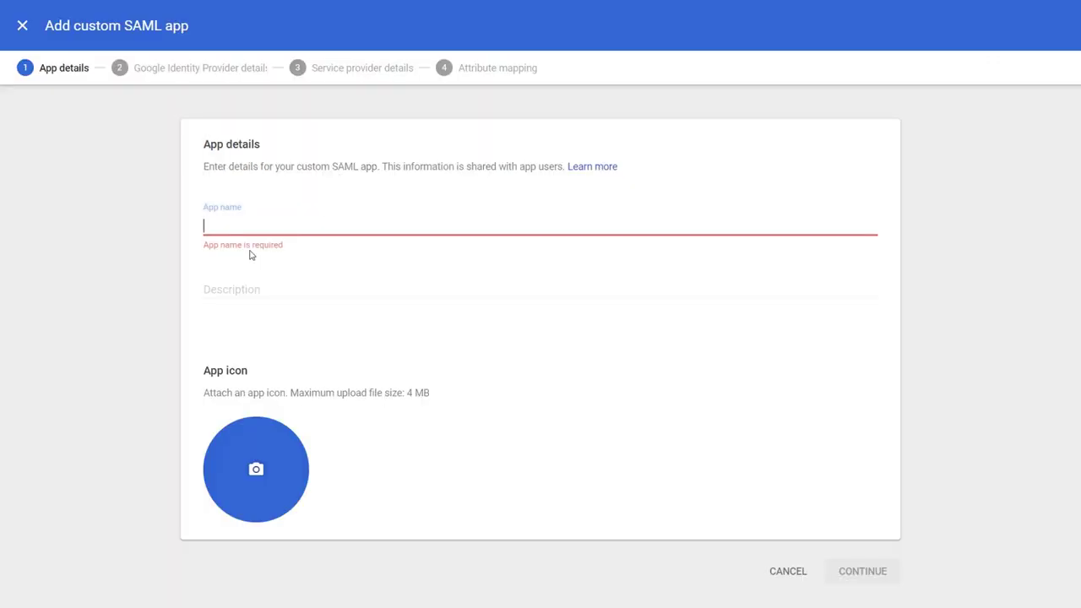
pyautogui.write('J')
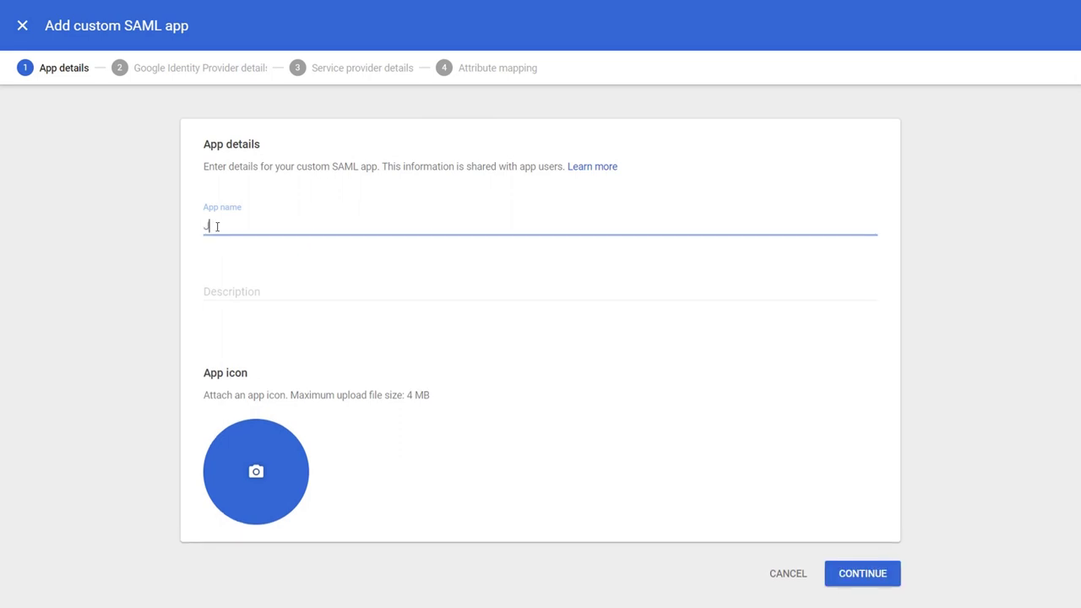
pyautogui.write('ommla SAML')
pyautogui.click(229, 292)
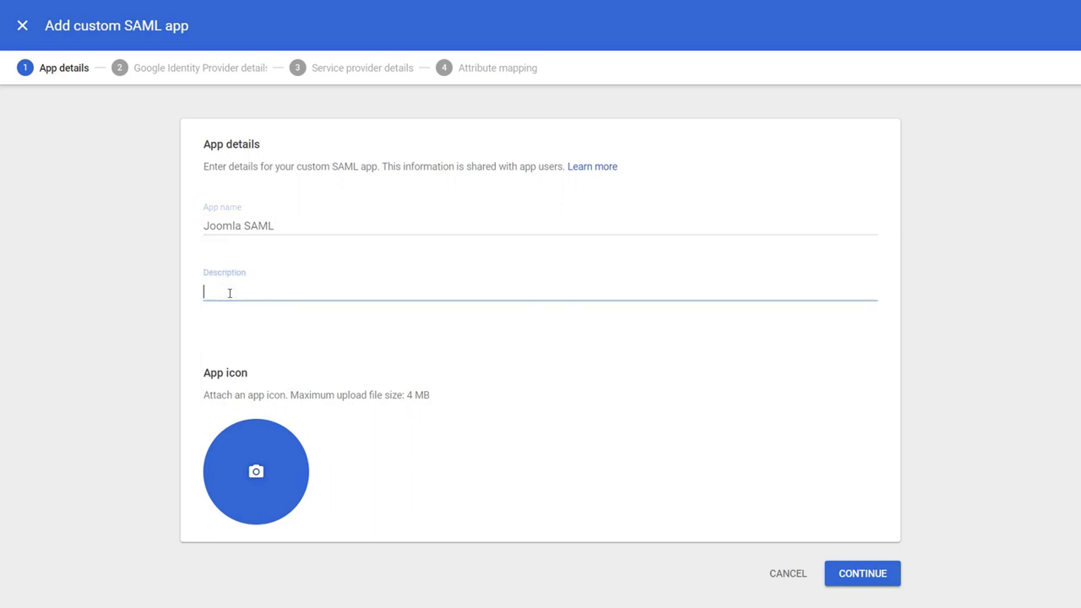
pyautogui.write('Testing')
pyautogui.click(857, 574)
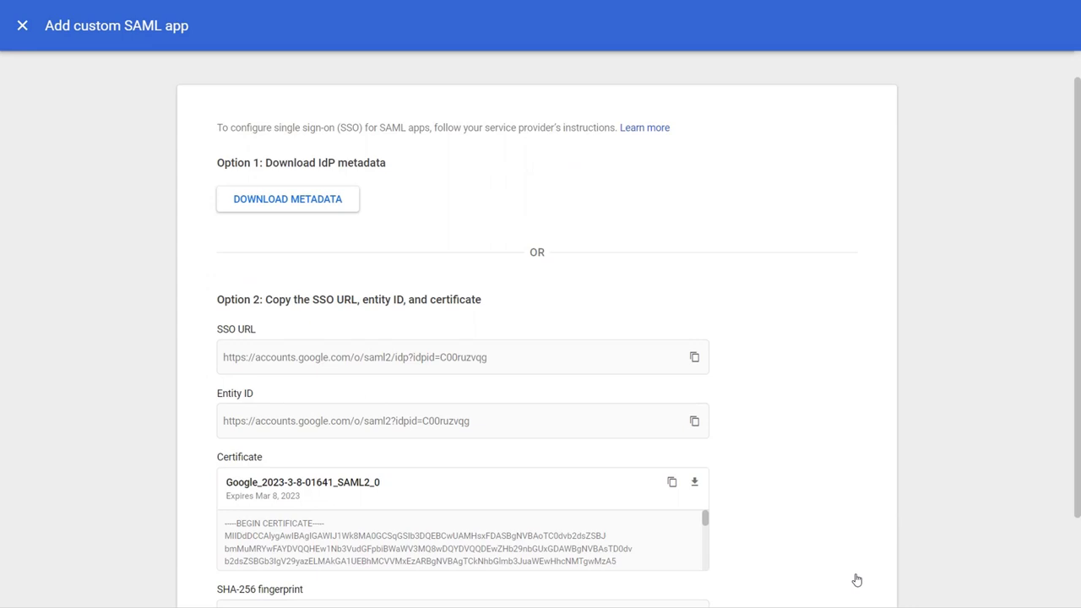
# Step: Download Google's IdP metadata and continue to the service provider details step
pyautogui.click(257, 206)
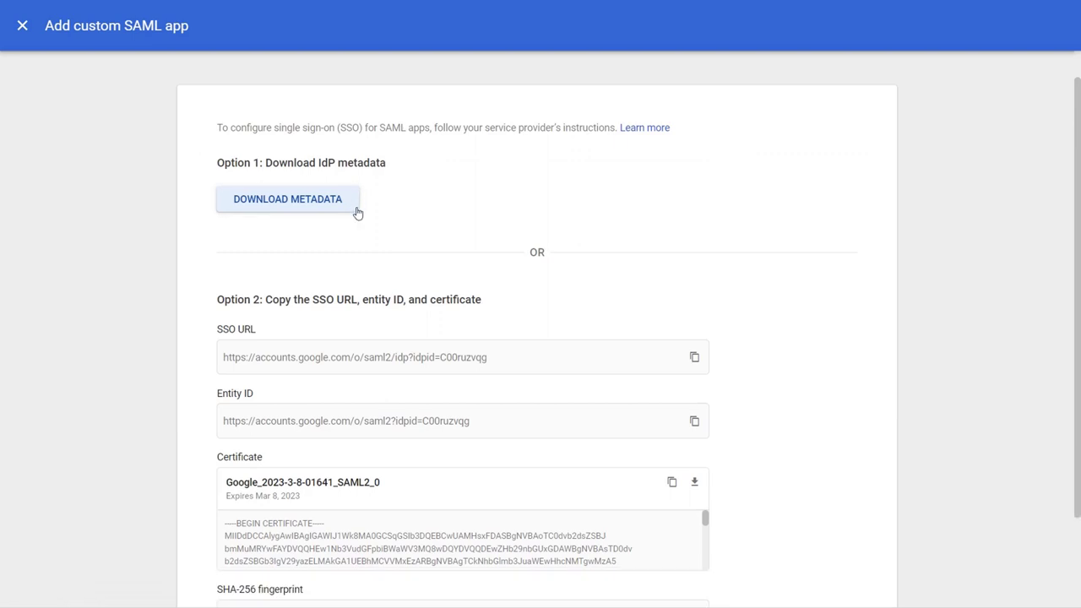
pyautogui.scroll(-2, 357, 222)
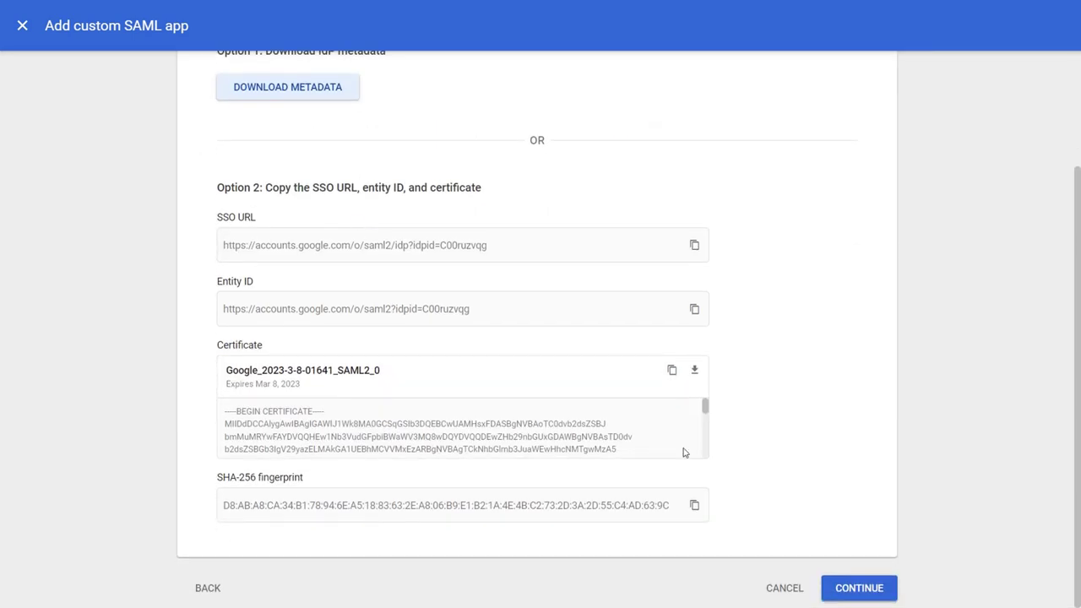
pyautogui.click(857, 589)
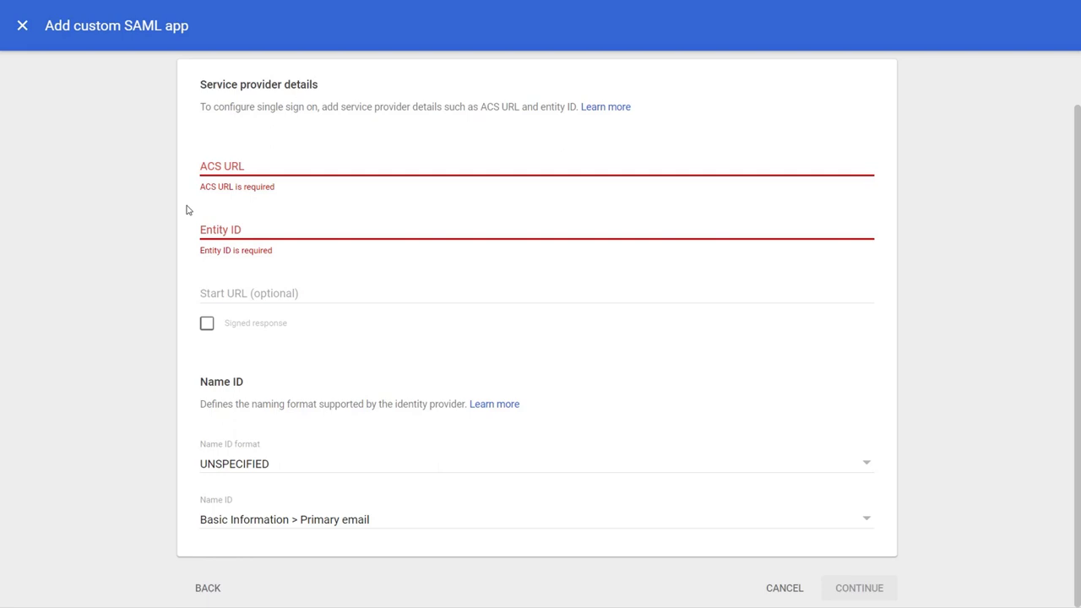
pyautogui.scroll(1, 163, 289)
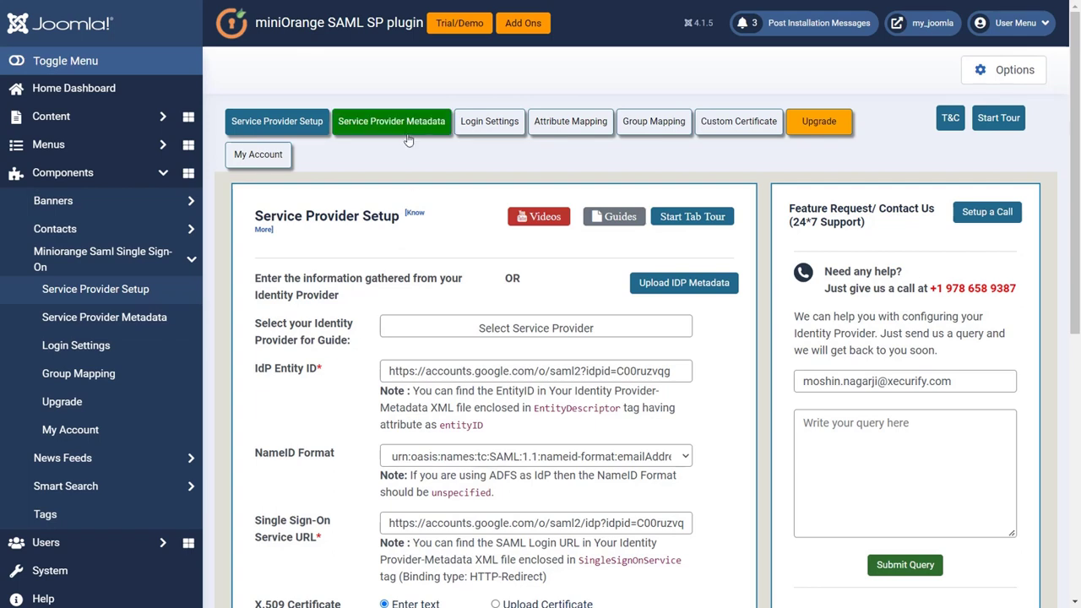
# Step: Copy the plugin's ACS URL from Service Provider Metadata into Google's ACS URL field
pyautogui.click(403, 127)
pyautogui.scroll(-5, 405, 133)
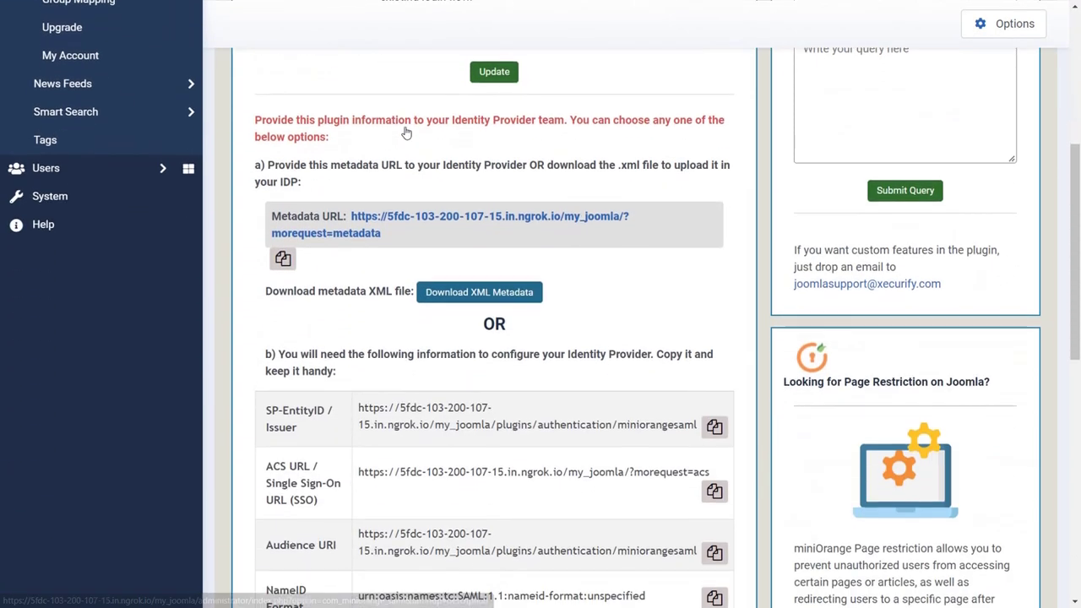
pyautogui.scroll(-1, 405, 133)
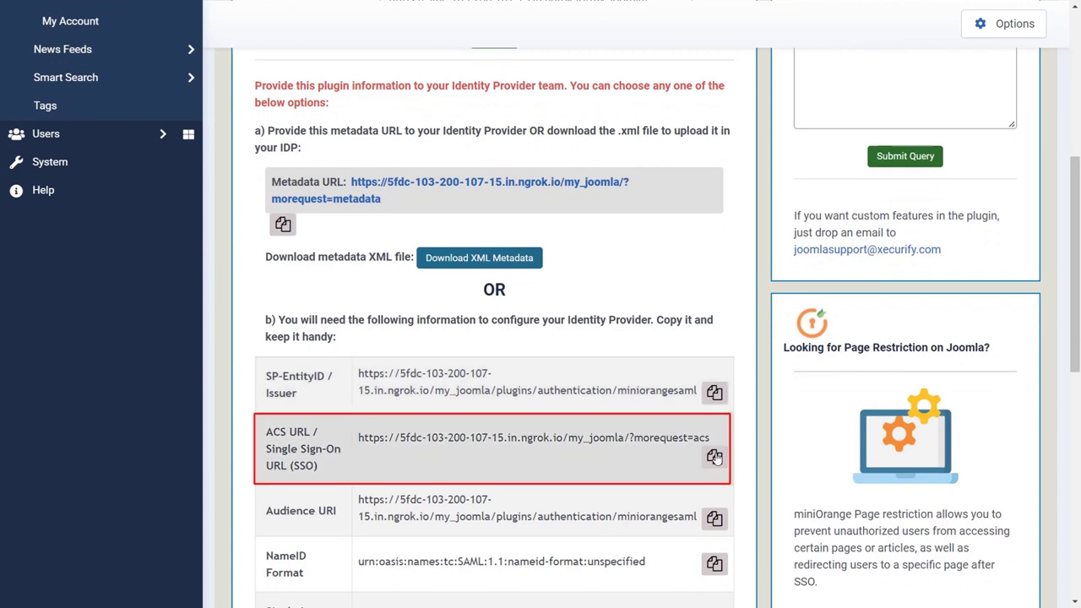
pyautogui.click(715, 456)
pyautogui.hotkey('ctrl', 'c')
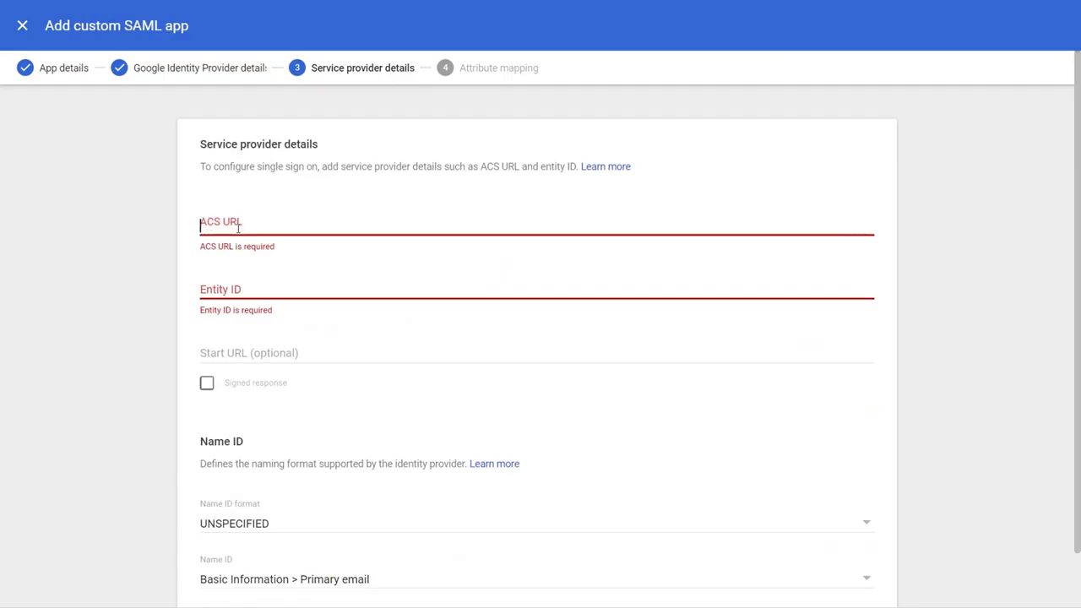
pyautogui.click(237, 226)
pyautogui.hotkey('ctrl', 'v')
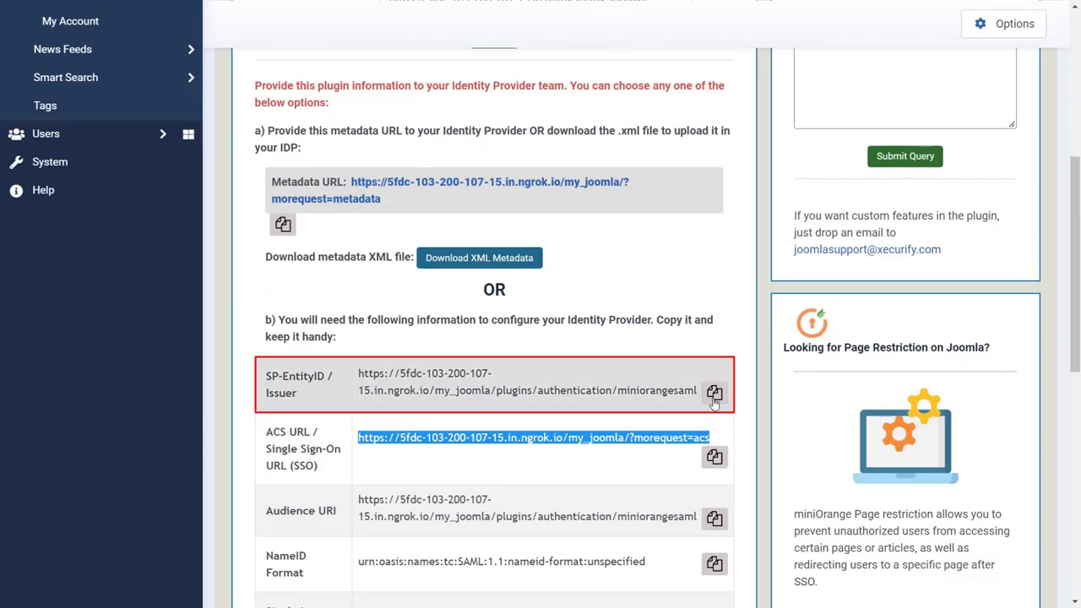
# Step: Copy the plugin's SP Entity ID into Google's Entity ID field
pyautogui.click(711, 401)
pyautogui.hotkey('ctrl', 'c')
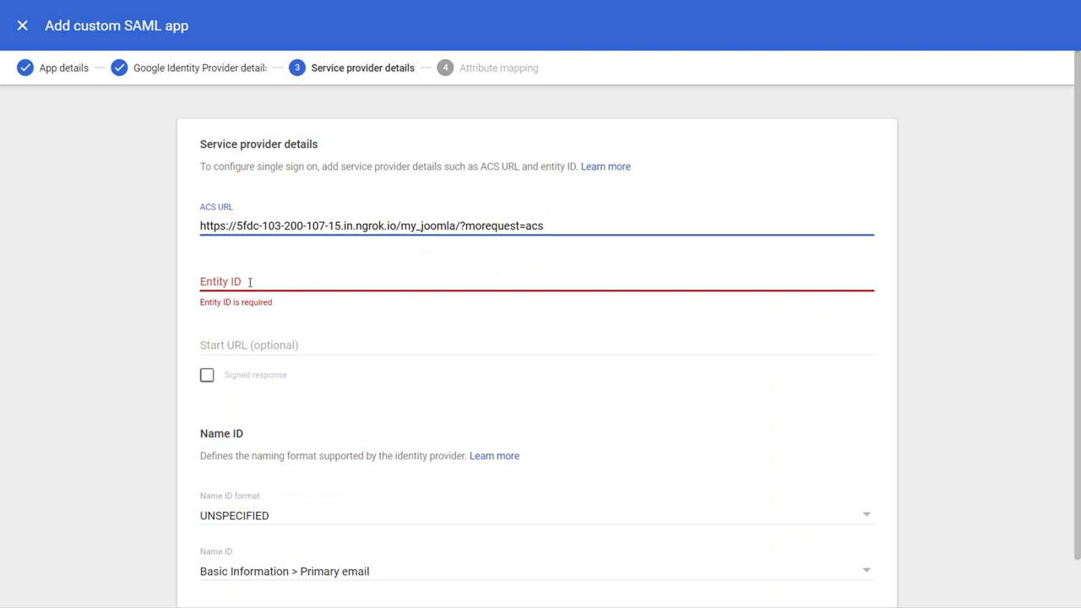
pyautogui.click(250, 283)
pyautogui.hotkey('ctrl', 'v')
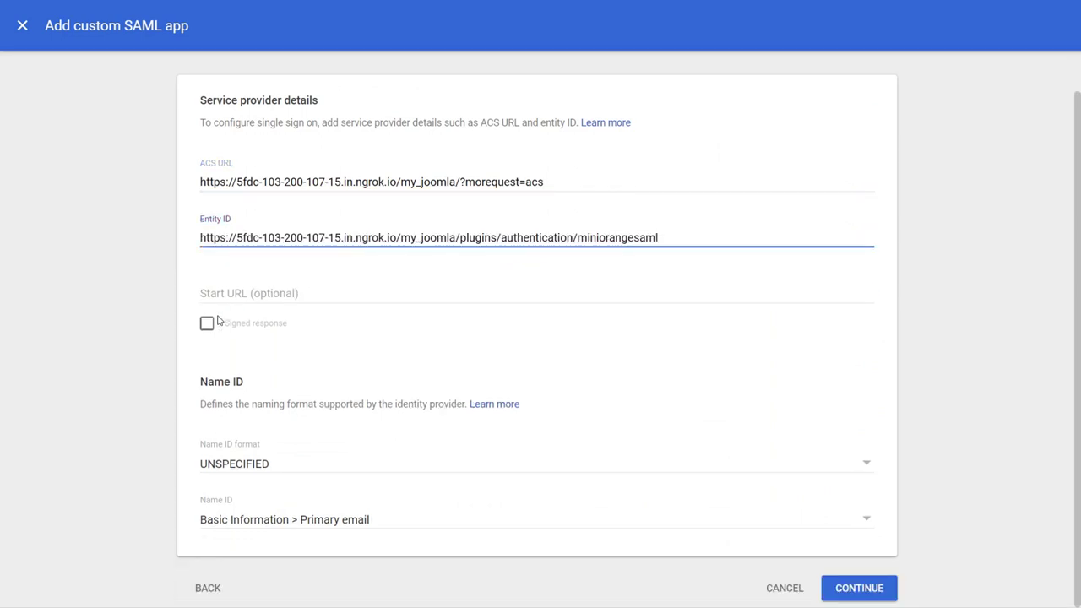
# Step: Enable Signed response and set Name ID format to EMAIL with Primary email as Name ID
pyautogui.click(207, 324)
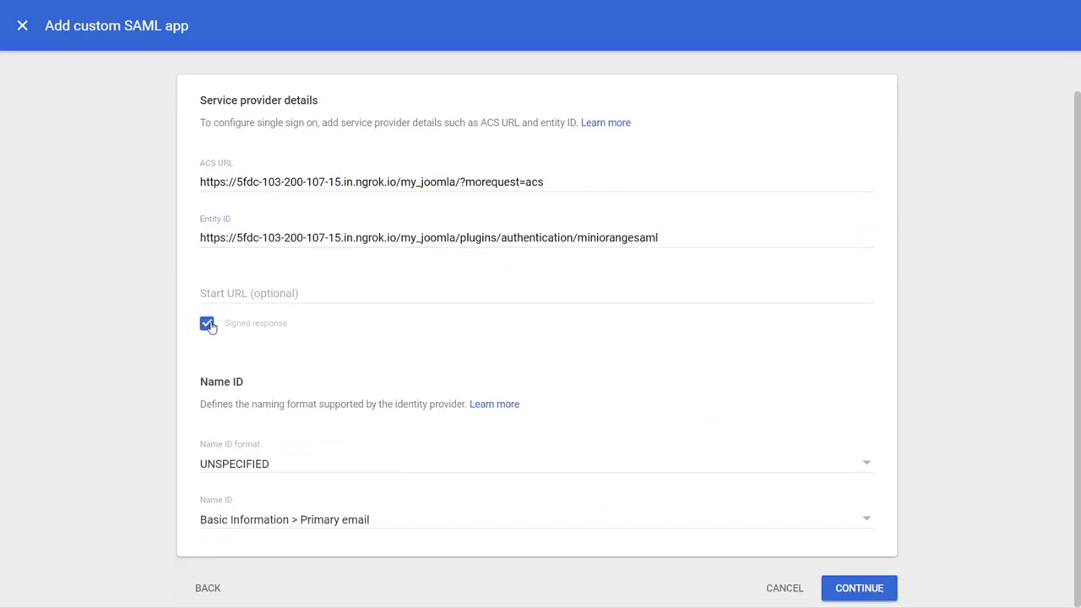
pyautogui.click(258, 465)
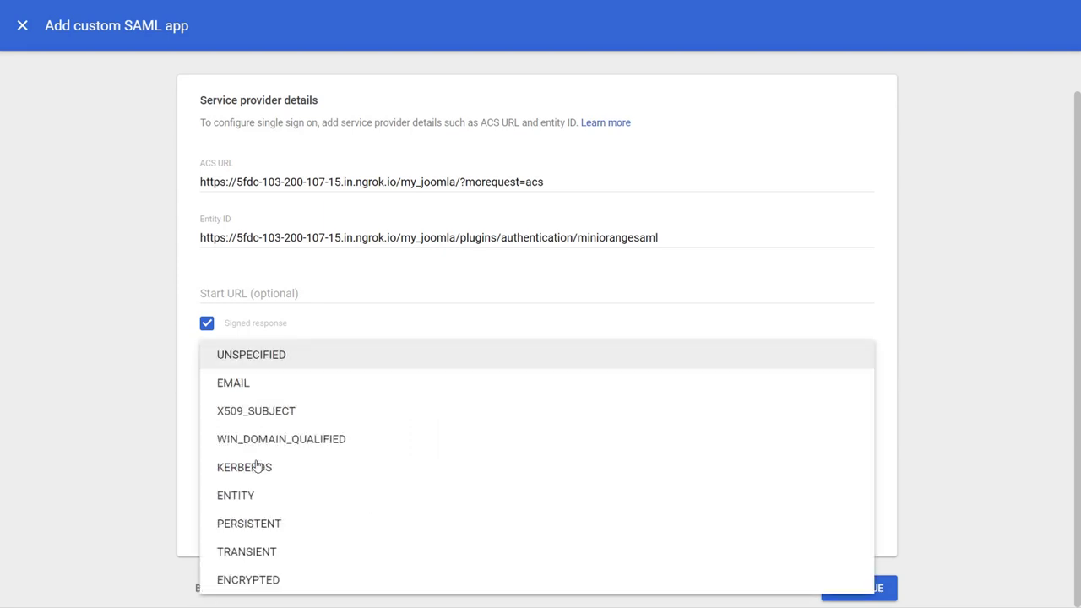
pyautogui.click(254, 382)
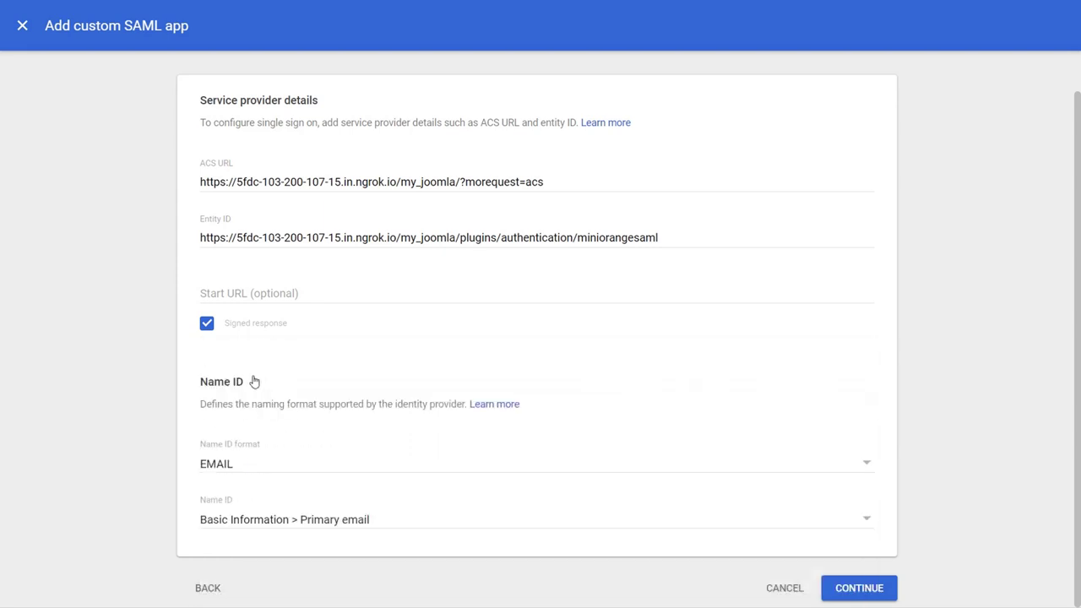
pyautogui.click(396, 532)
pyautogui.click(377, 469)
# Step: Add an attribute mapping from First name to Fname
pyautogui.click(844, 591)
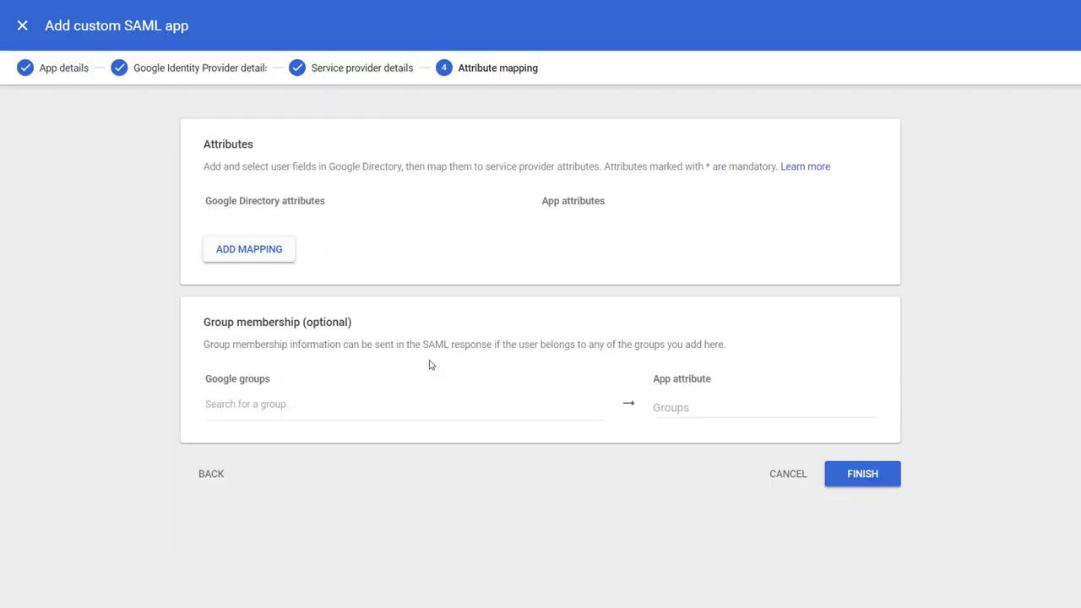
pyautogui.click(279, 258)
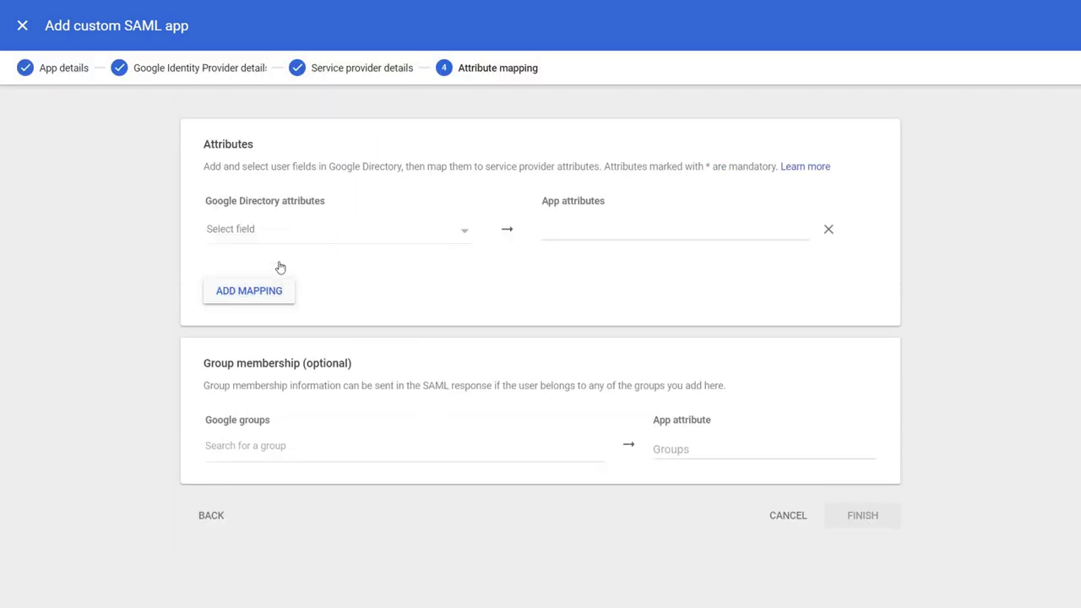
pyautogui.click(244, 229)
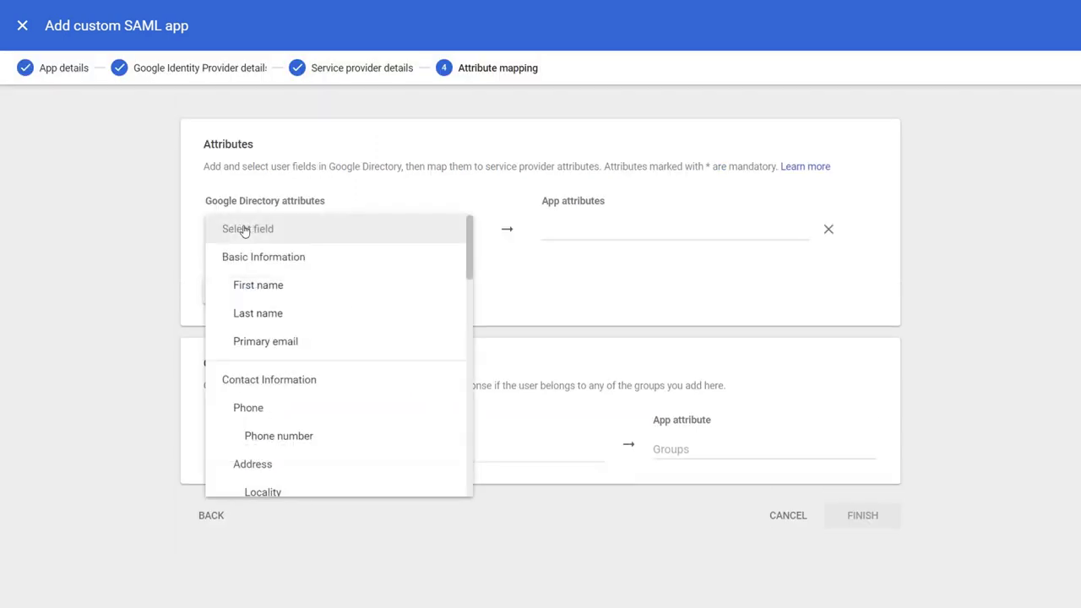
pyautogui.click(255, 284)
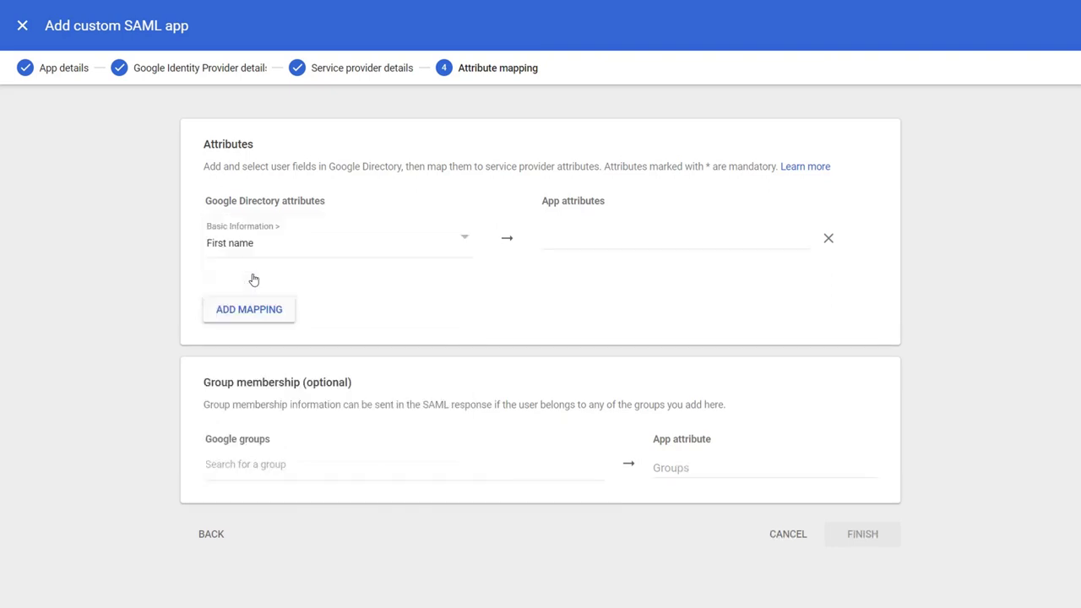
pyautogui.click(571, 244)
pyautogui.write('Fname')
# Step: Add a Last name to Lname mapping and finish creating the app
pyautogui.click(285, 306)
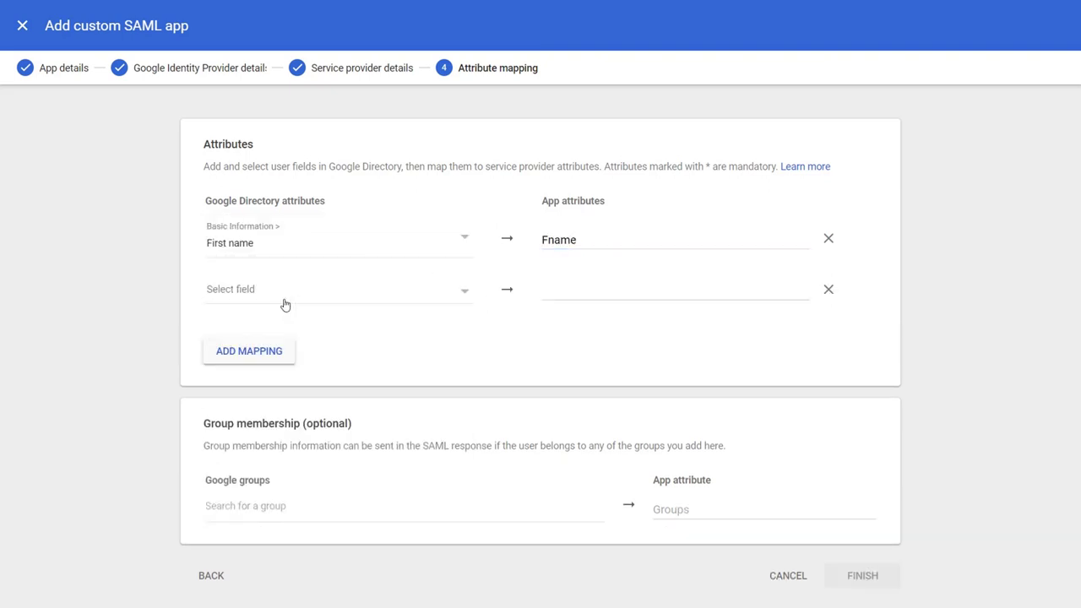
pyautogui.click(259, 296)
pyautogui.click(264, 371)
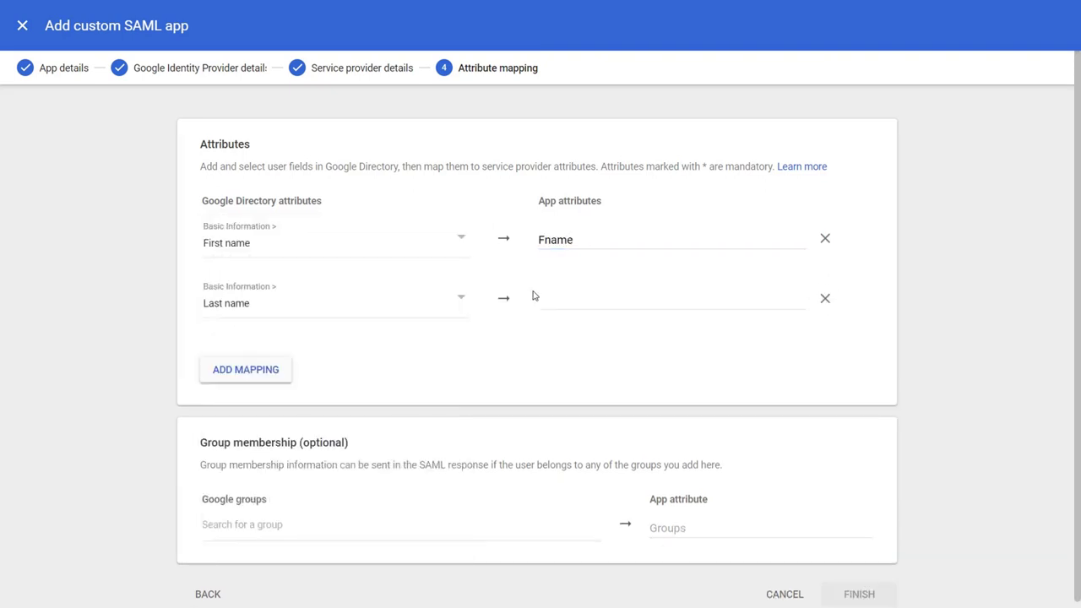
pyautogui.click(533, 296)
pyautogui.write('Lname')
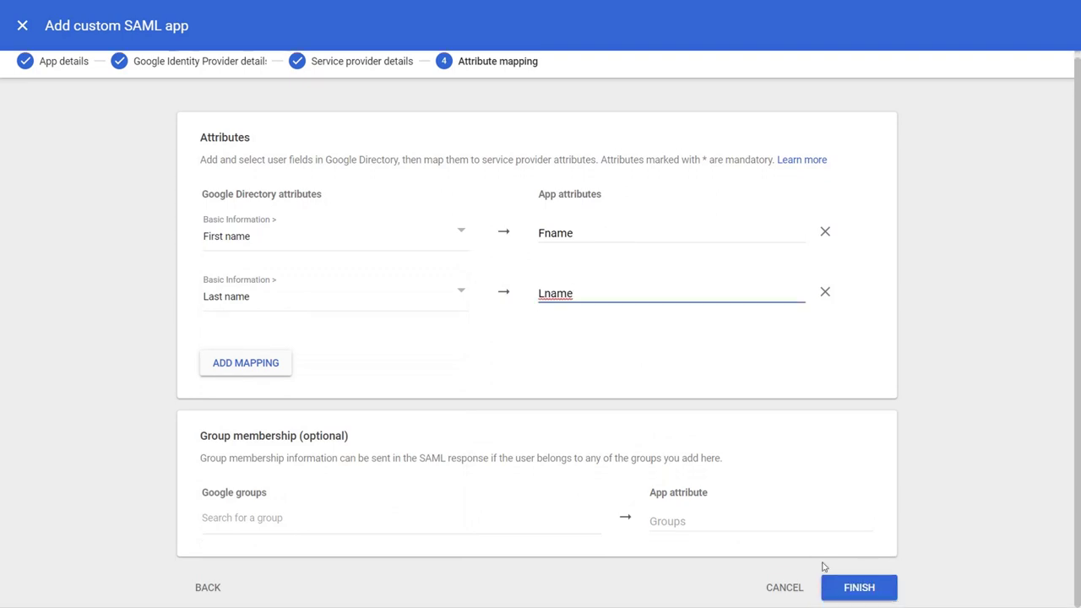
pyautogui.click(856, 594)
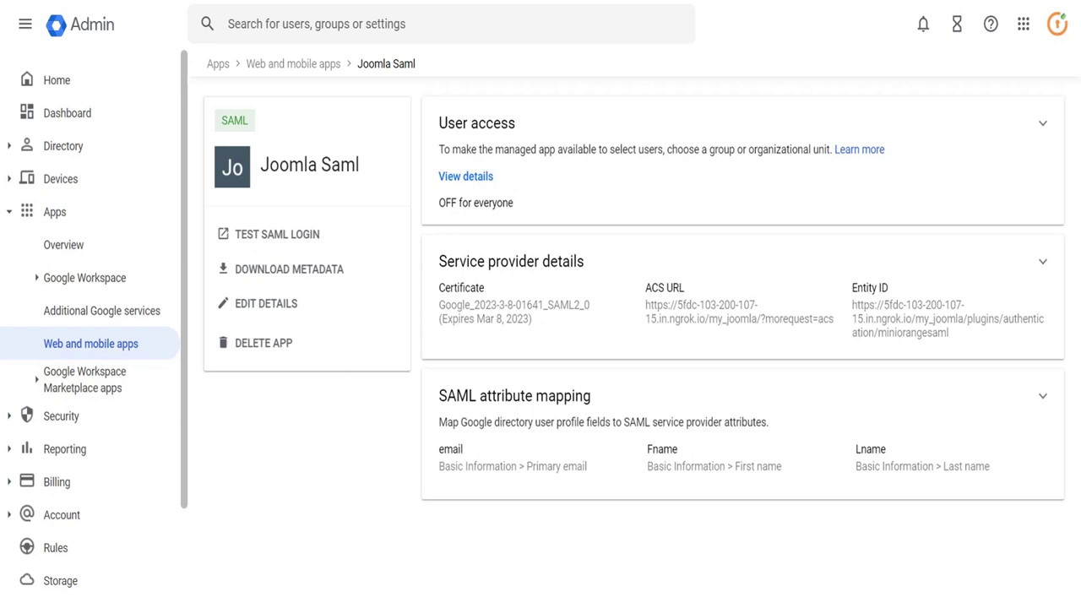
# Step: Set the Joomla Saml app's user access to ON for everyone and save
pyautogui.click(481, 127)
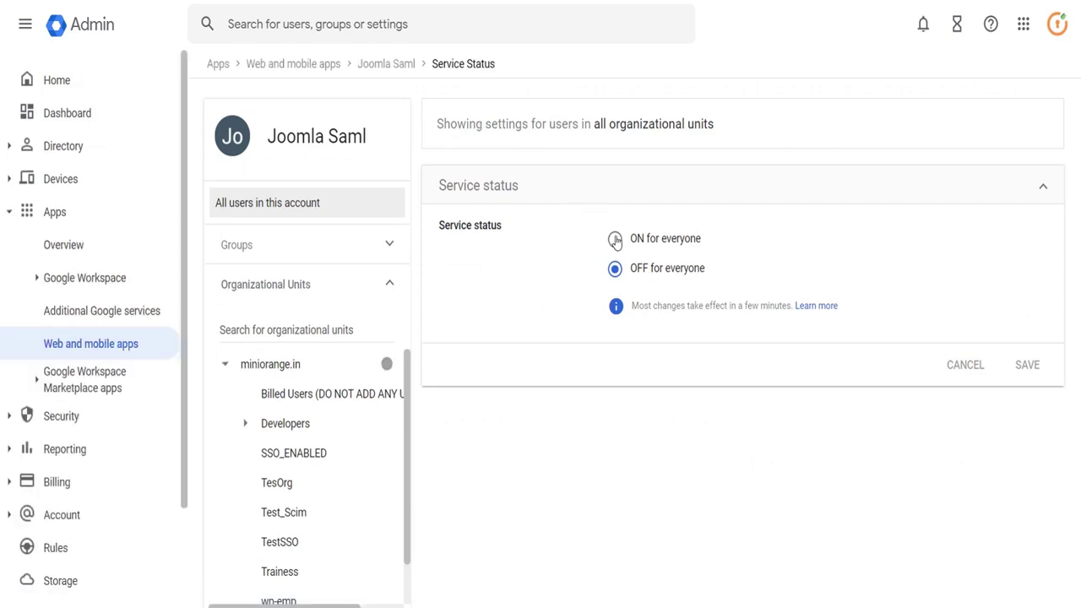
pyautogui.click(615, 240)
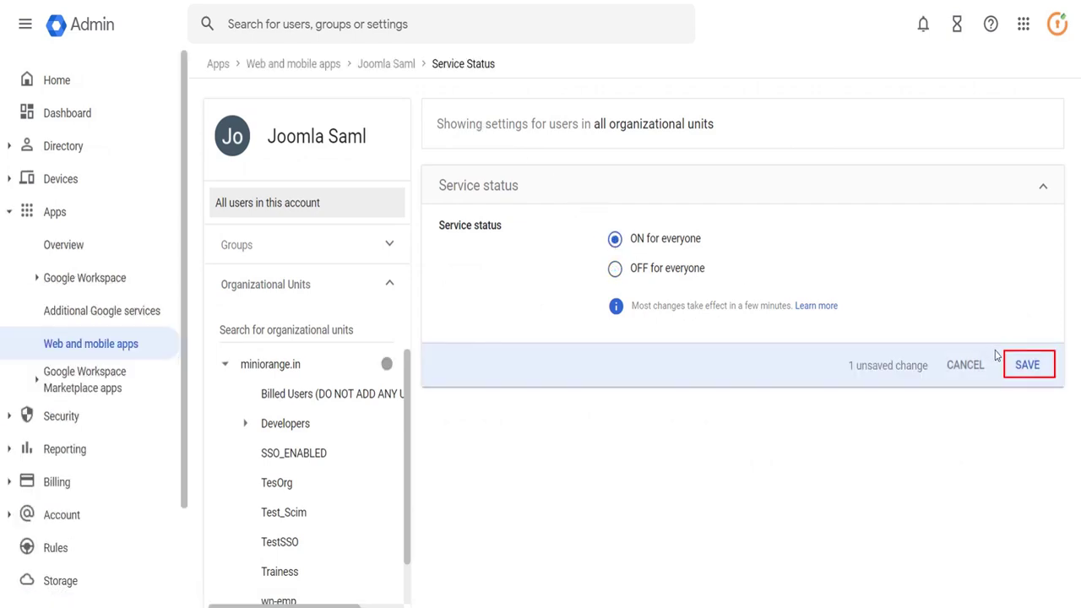
pyautogui.click(1027, 365)
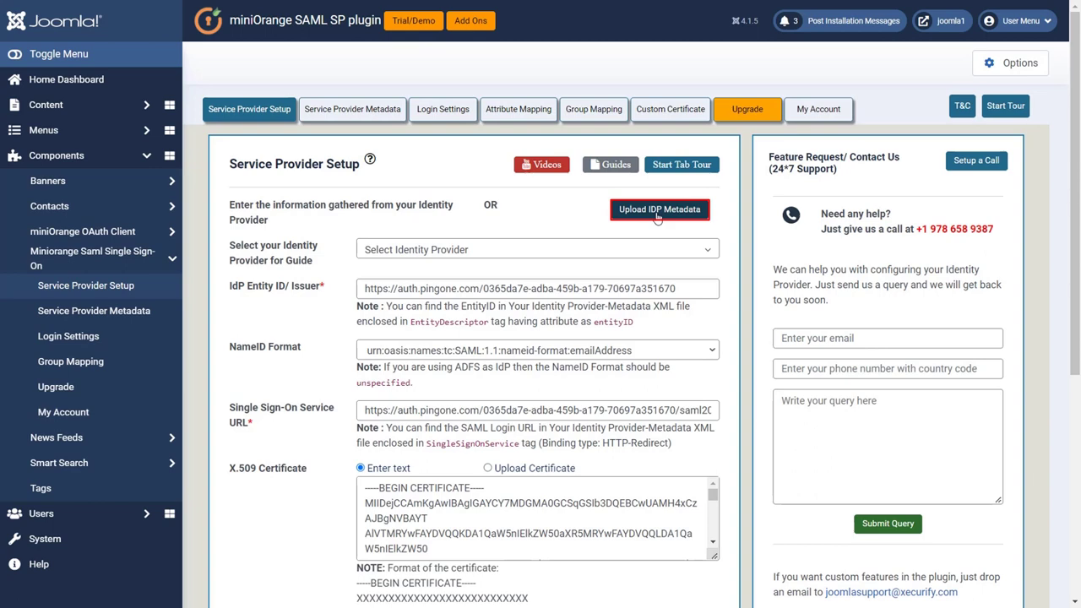
# Step: Upload GoogleIDPMetadata (15).xml as the plugin's IdP metadata and save the details
pyautogui.click(657, 212)
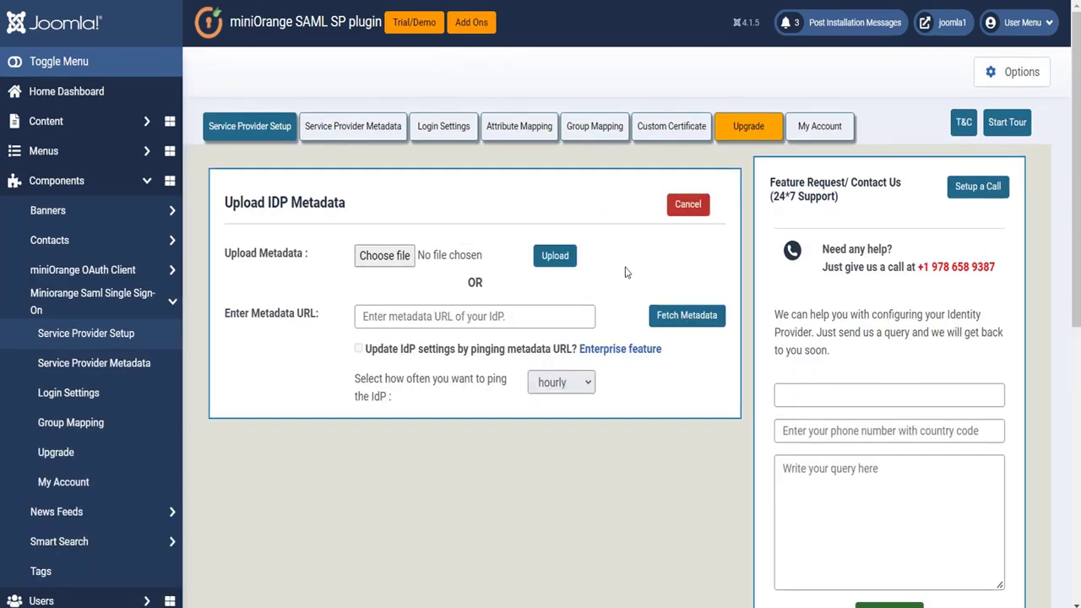
pyautogui.click(404, 262)
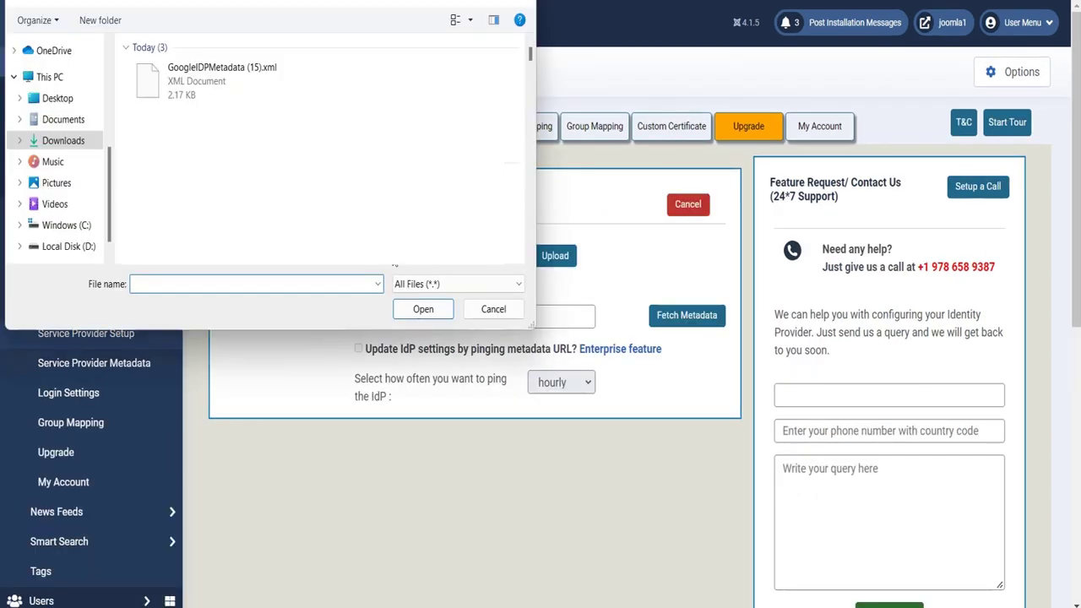
pyautogui.click(251, 87)
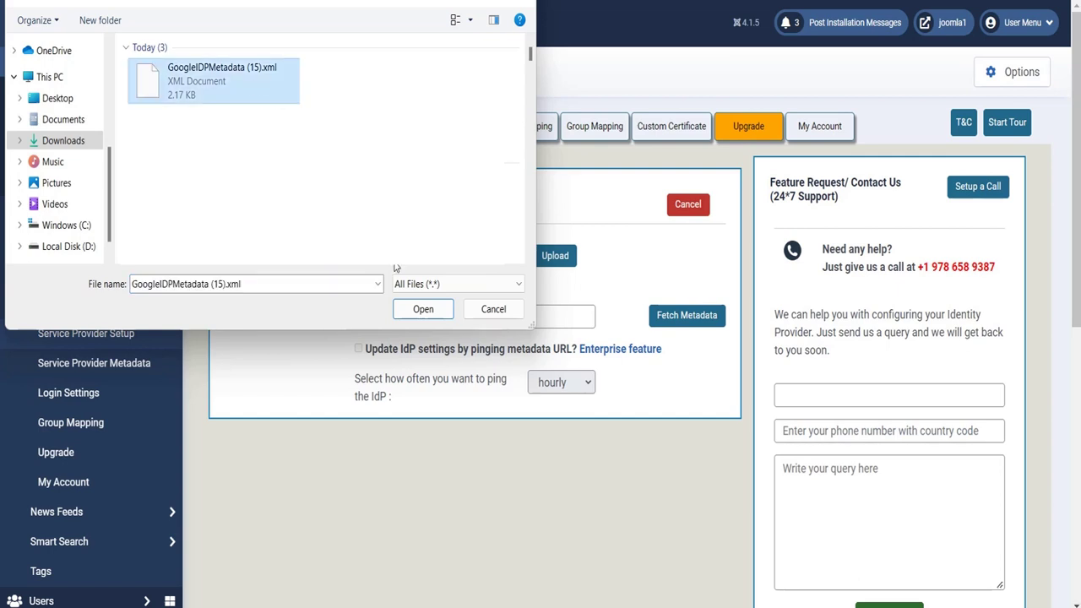
pyautogui.click(423, 310)
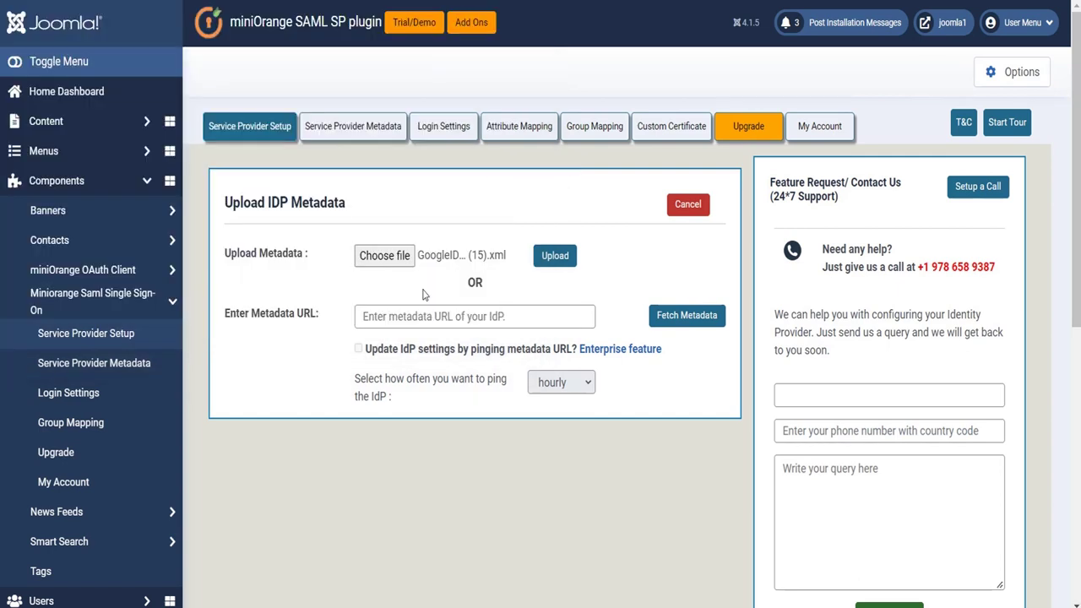
pyautogui.click(563, 258)
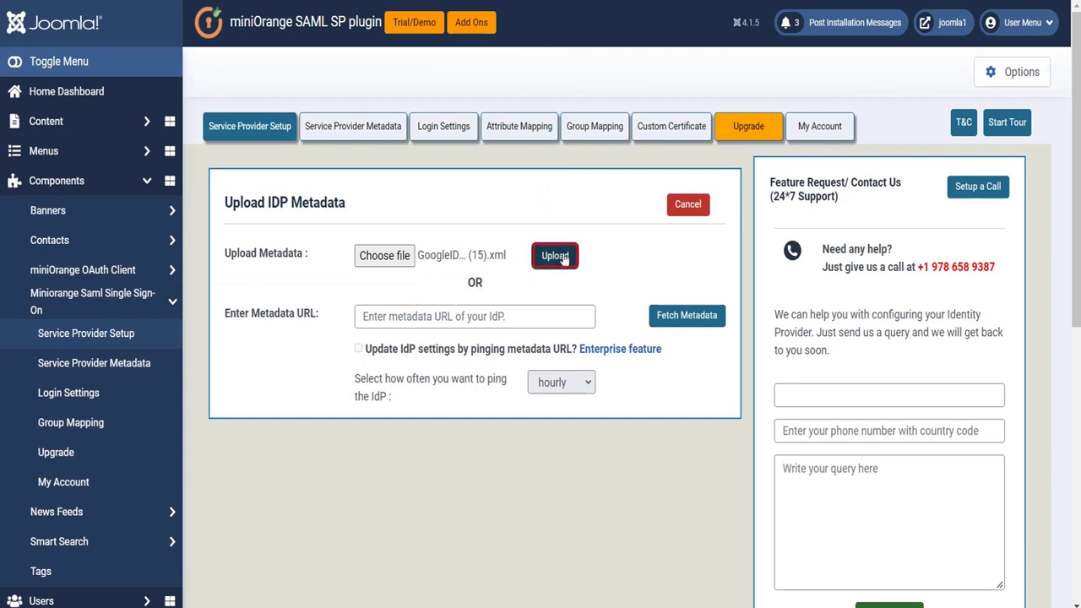
pyautogui.click(563, 256)
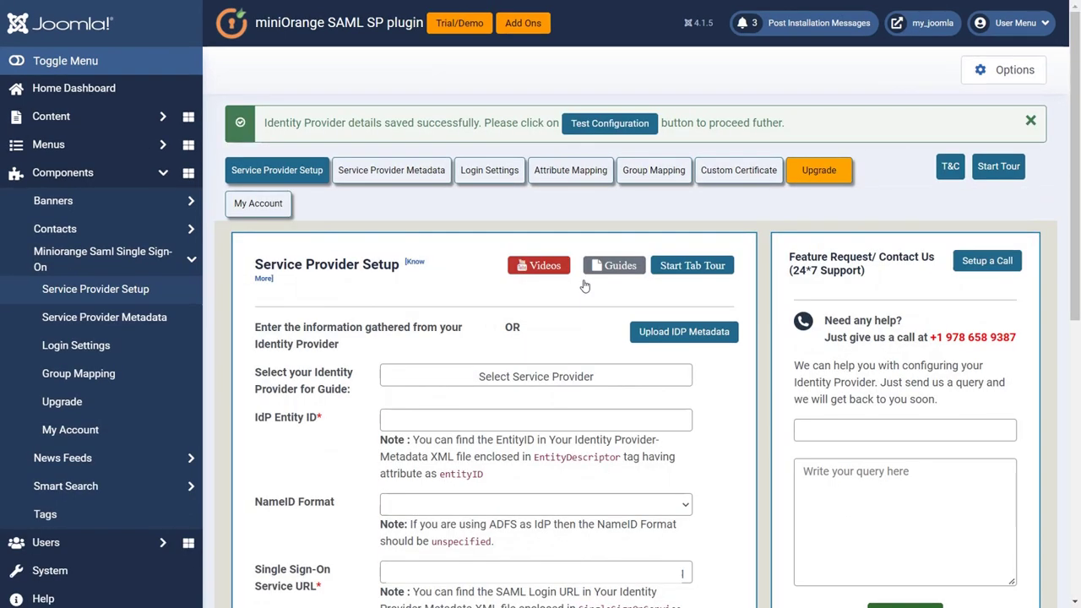
# Step: Run Test Configuration, confirm Fname, Lname and NameID arrive, then copy the SSO URL
pyautogui.click(613, 127)
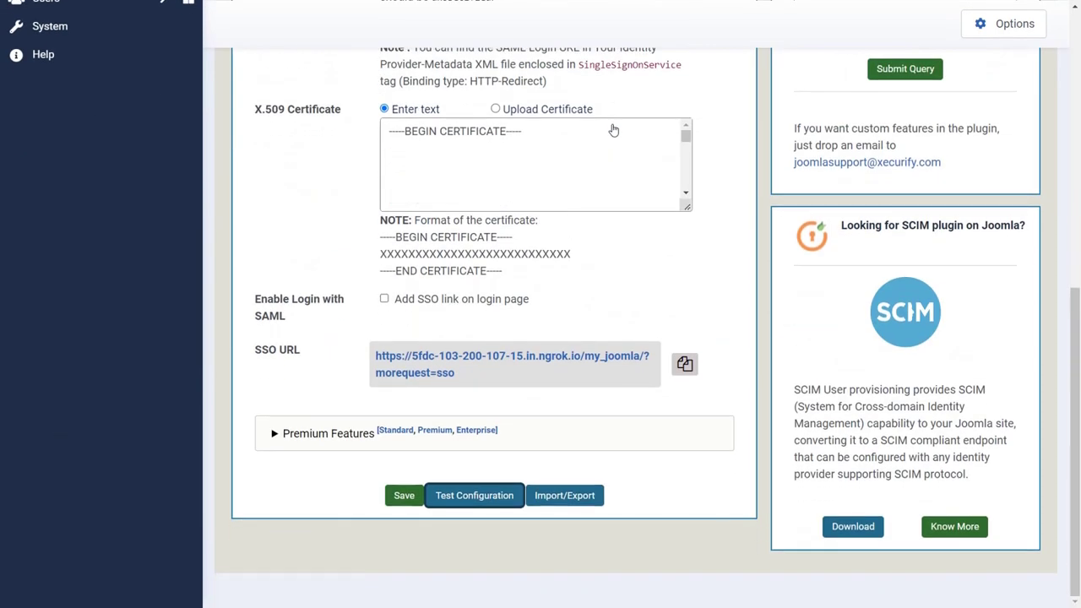
pyautogui.click(504, 504)
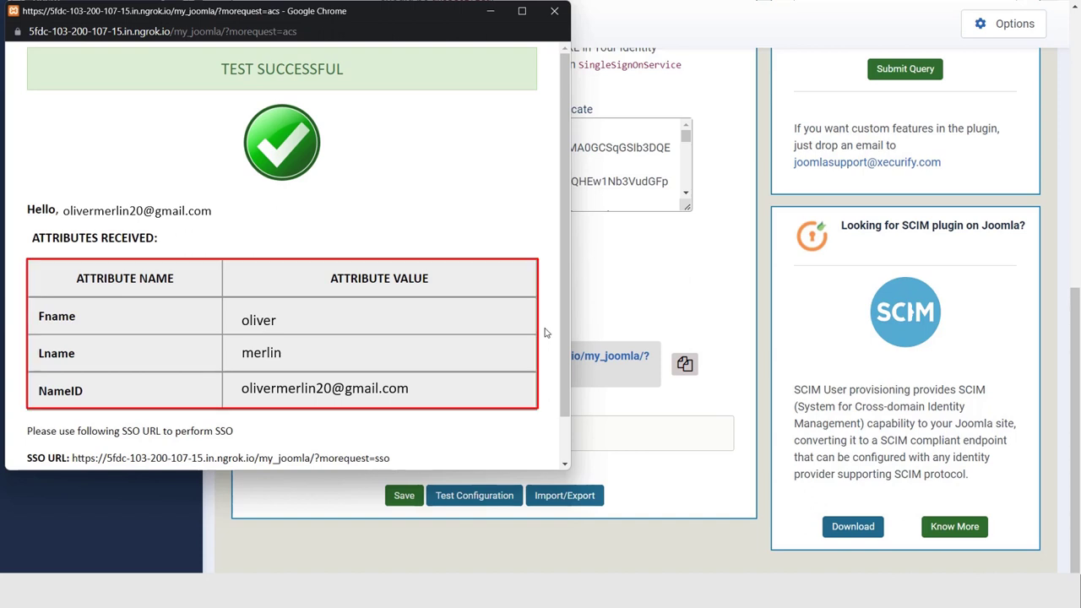
pyautogui.scroll(-1, 544, 332)
pyautogui.click(300, 441)
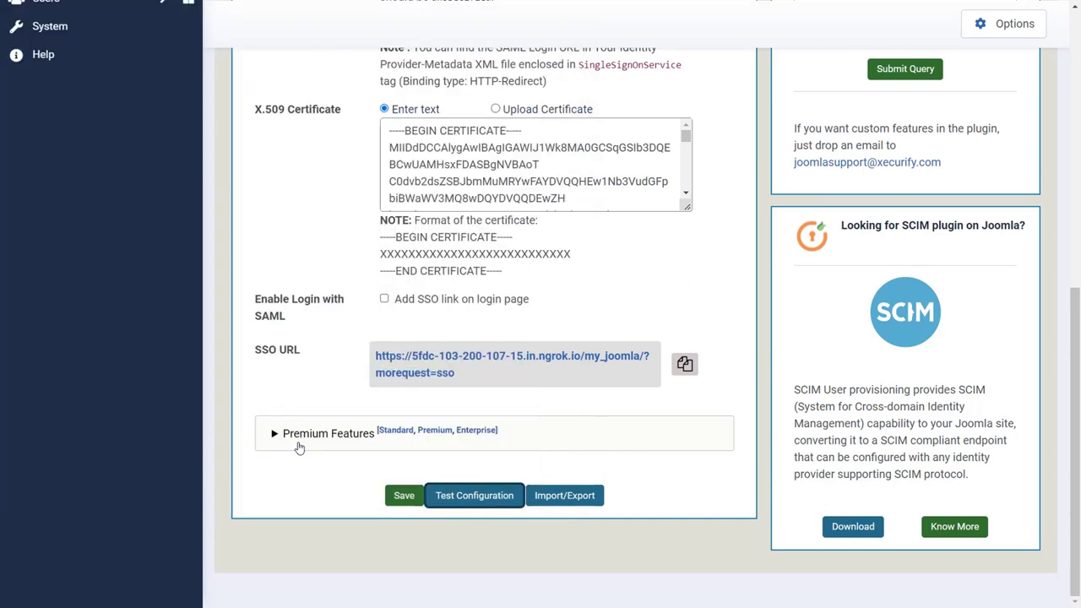
pyautogui.click(684, 365)
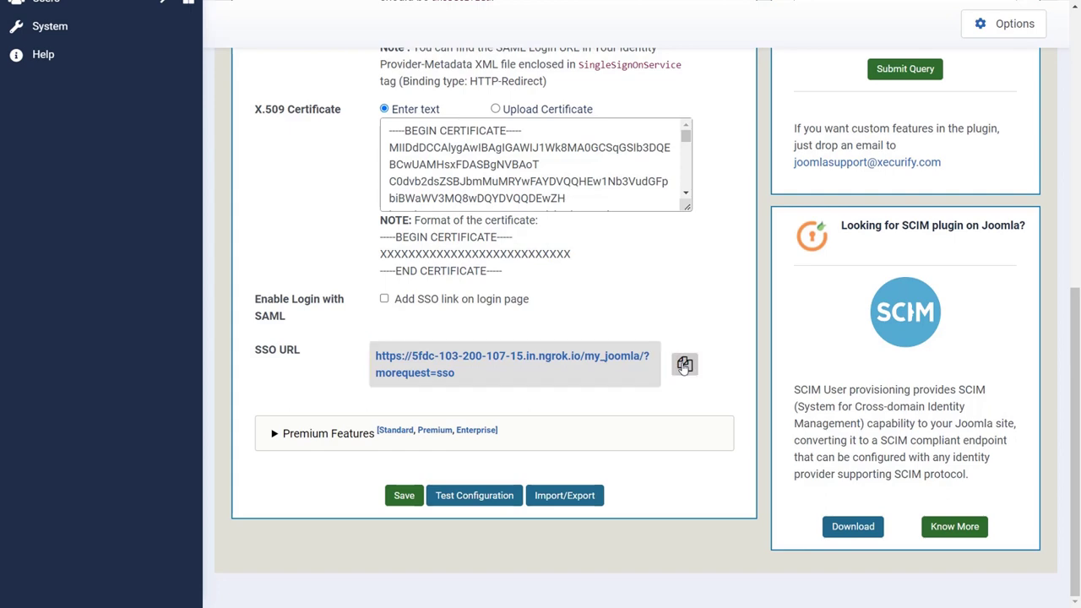
# Step: Load the copied SSO URL in a new Incognito window
pyautogui.hotkey('ctrl', 'shift', 'n')
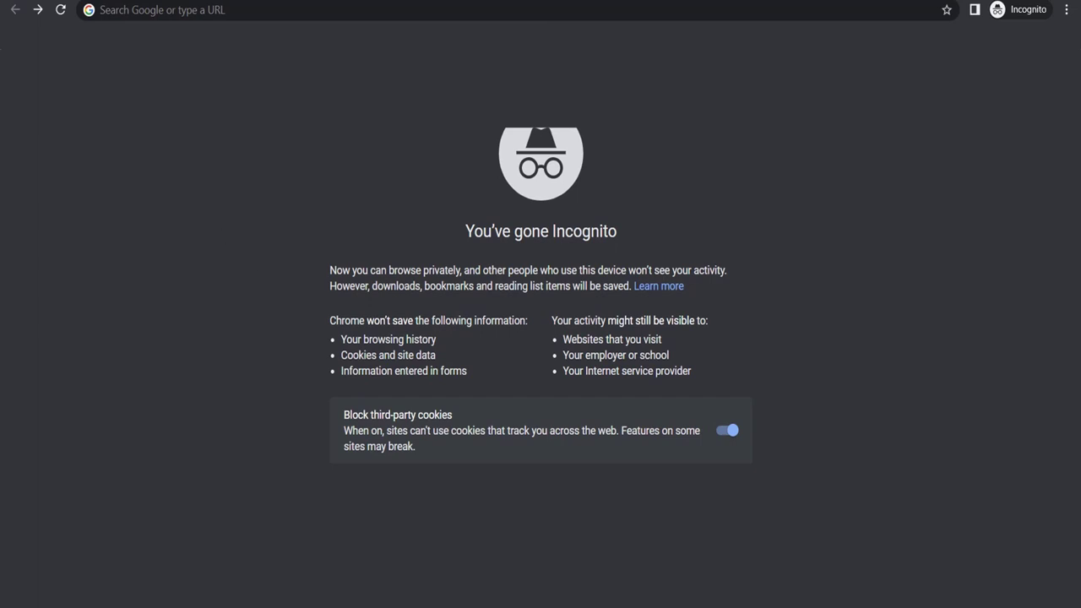
pyautogui.click(123, 10)
pyautogui.hotkey('ctrl', 'v')
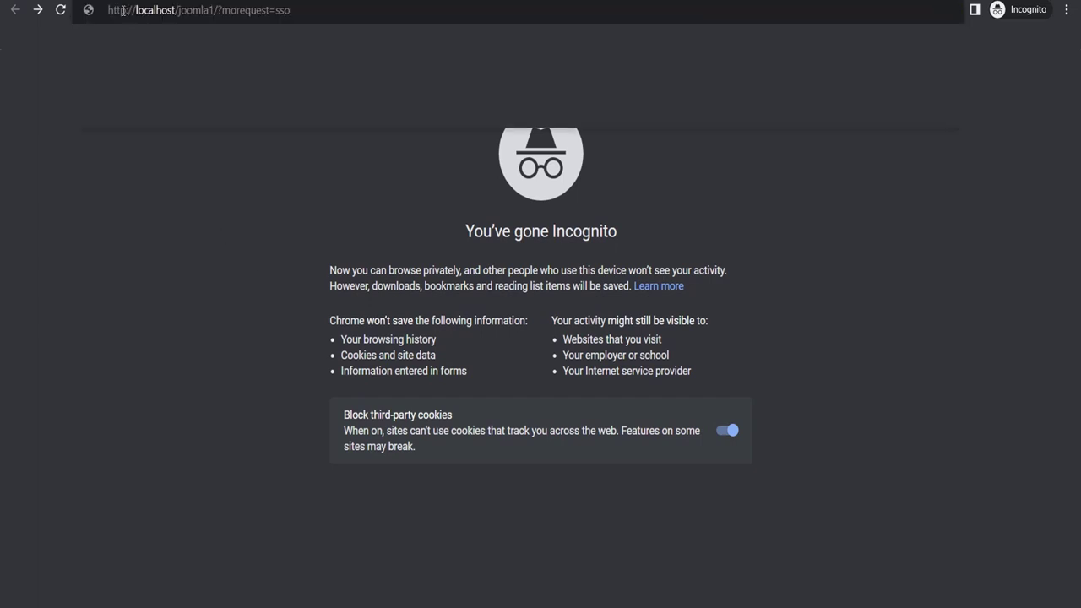
pyautogui.press('Return')
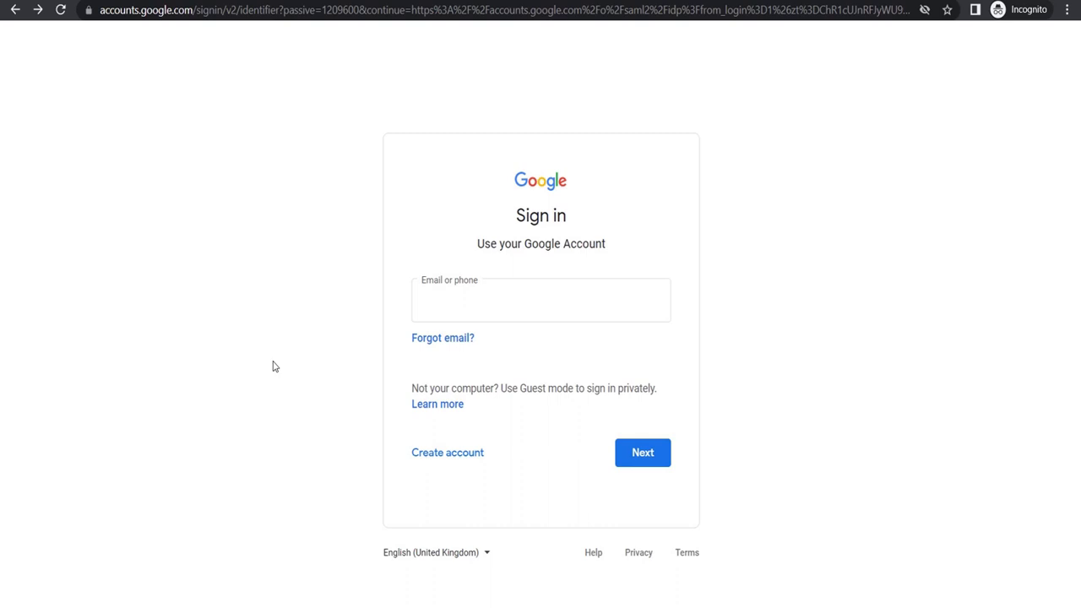
# Step: Sign in to Google with the test user's email address and password
pyautogui.click(429, 304)
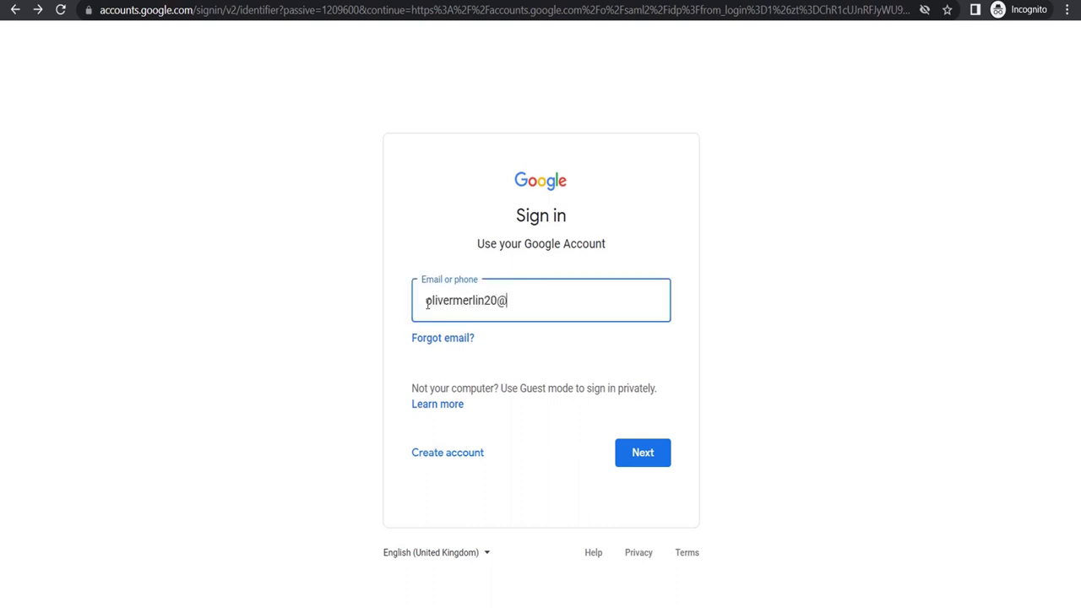
pyautogui.click(633, 450)
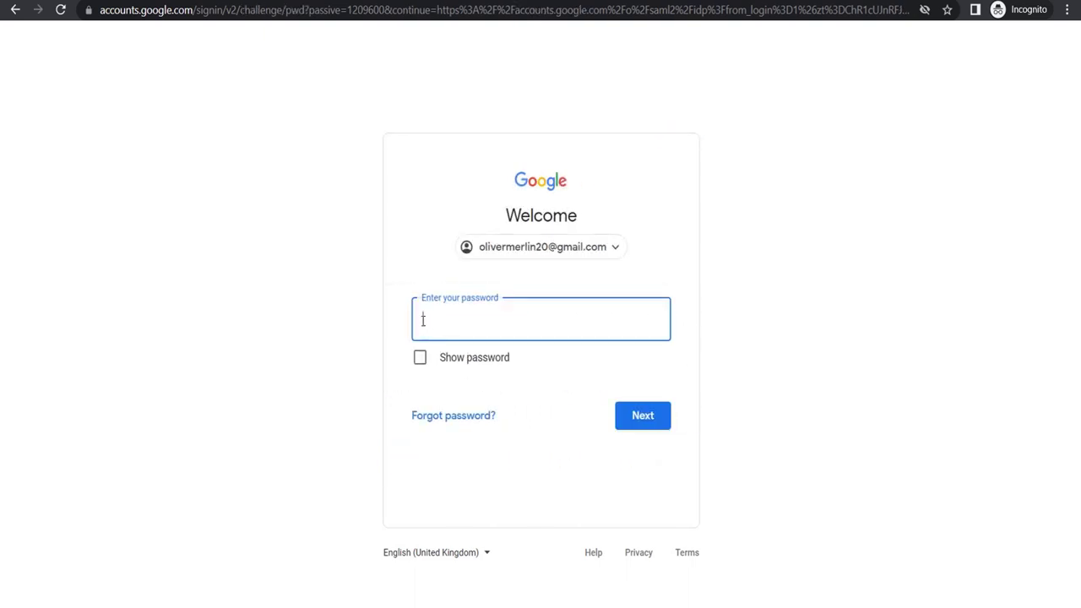
pyautogui.write('•••••••••••')
pyautogui.click(638, 425)
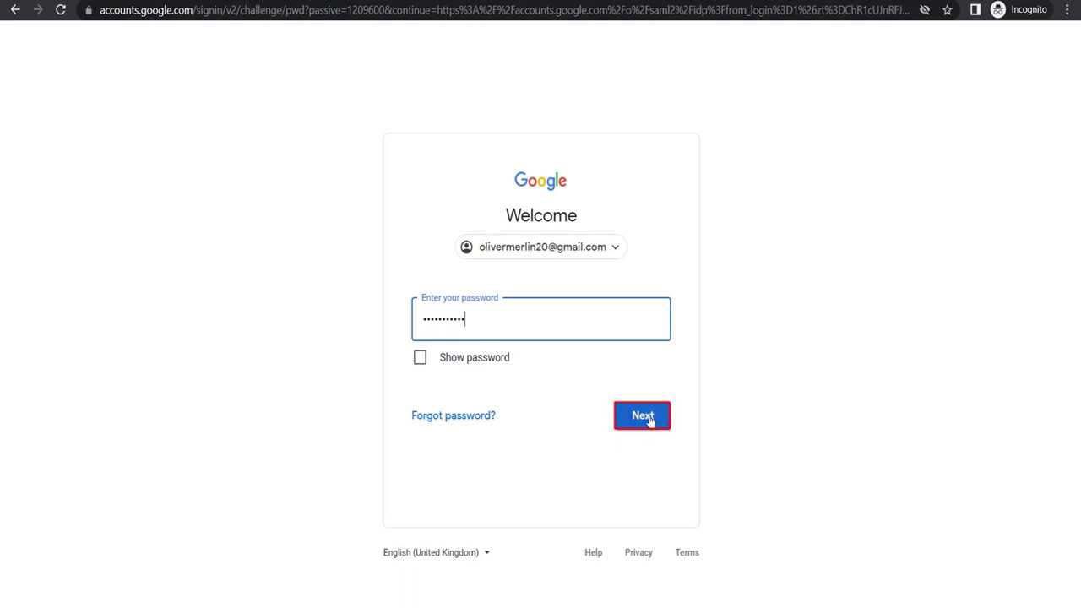